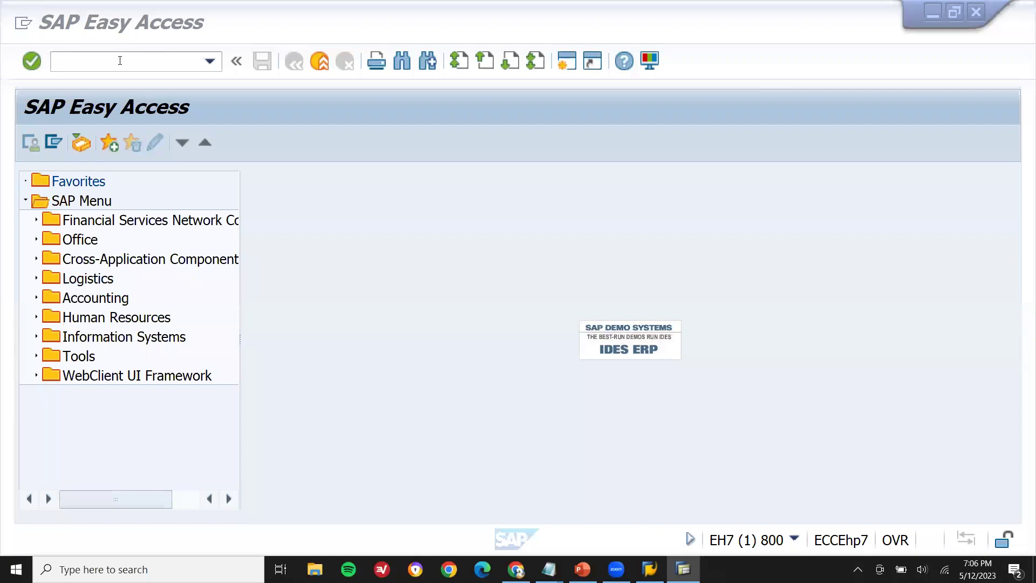
- Start VA01 with order type OR, sales org 1000, channel 10 and division 00
click(120, 61)
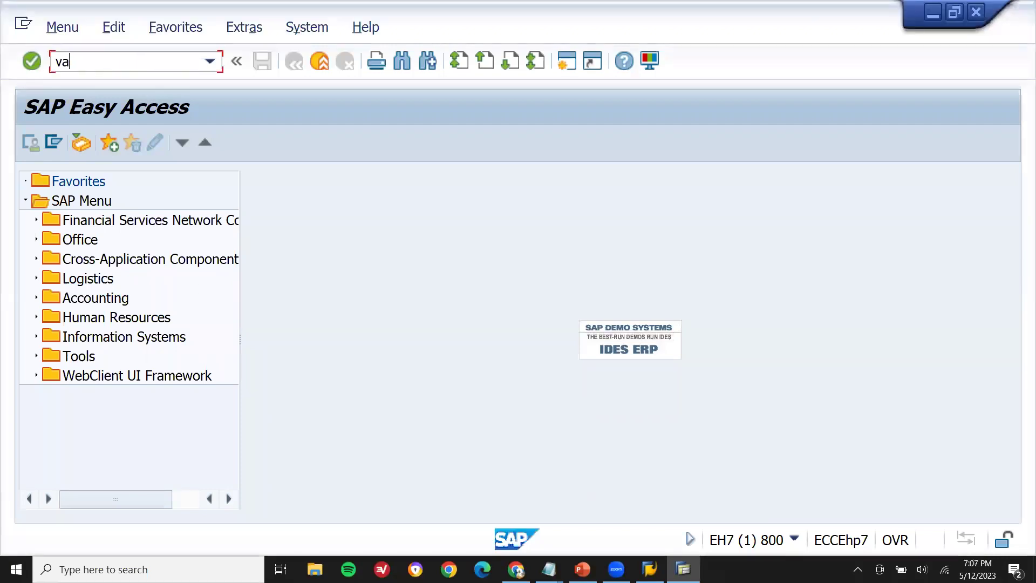
key(Return)
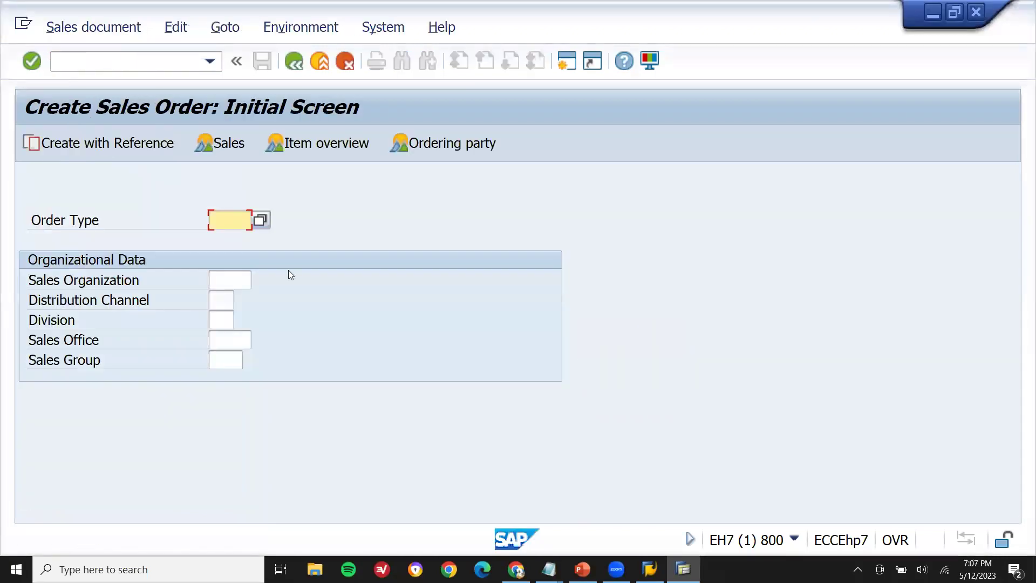
text(OR)
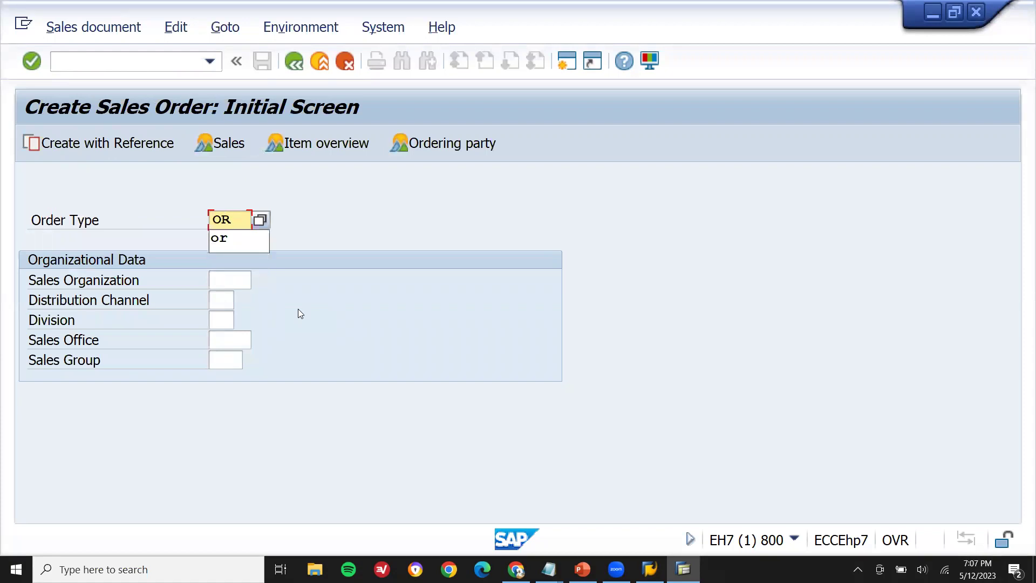
key(Tab)
text(1000)
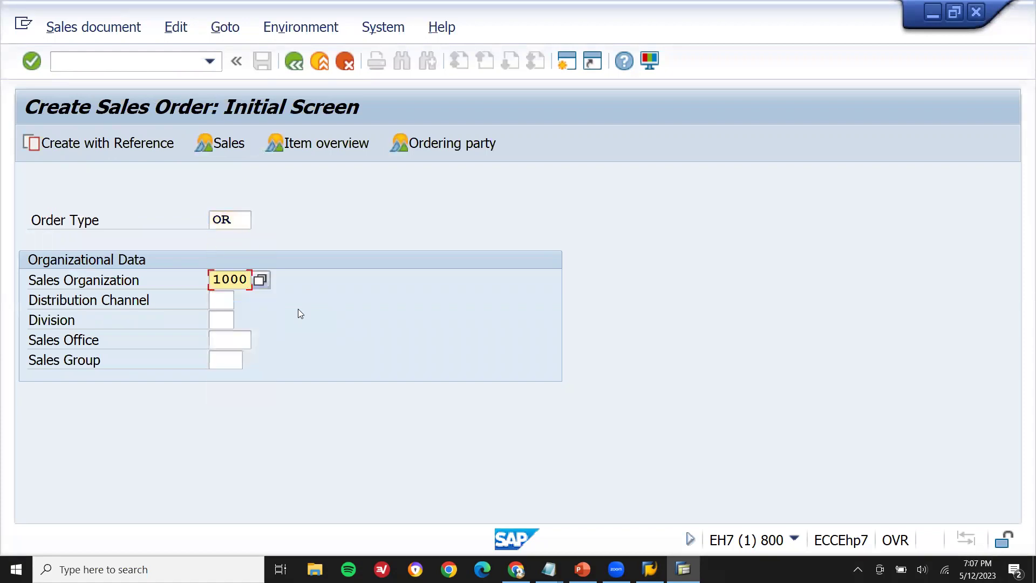
key(Tab)
text(10)
key(Tab)
text(00)
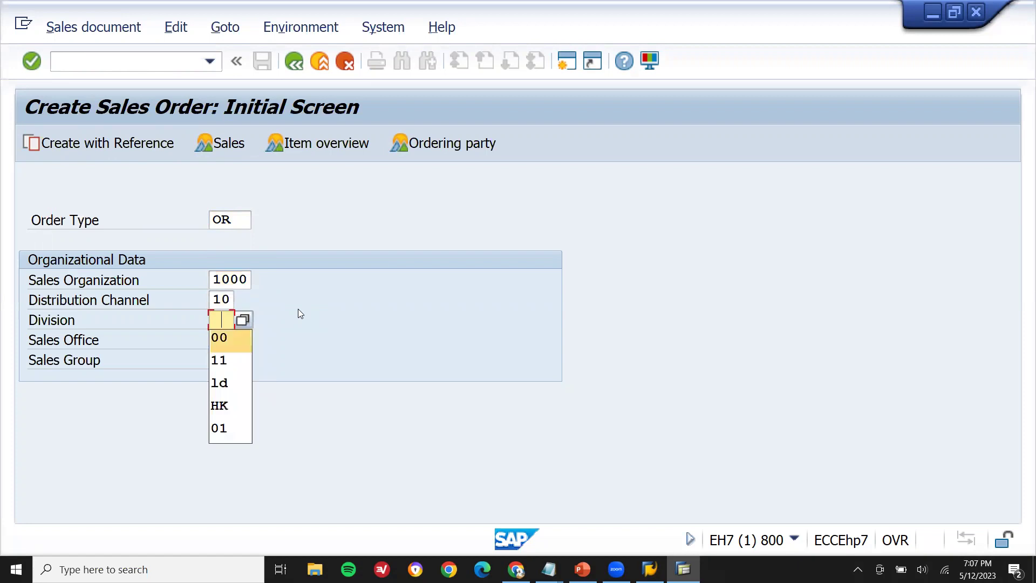
key(Return)
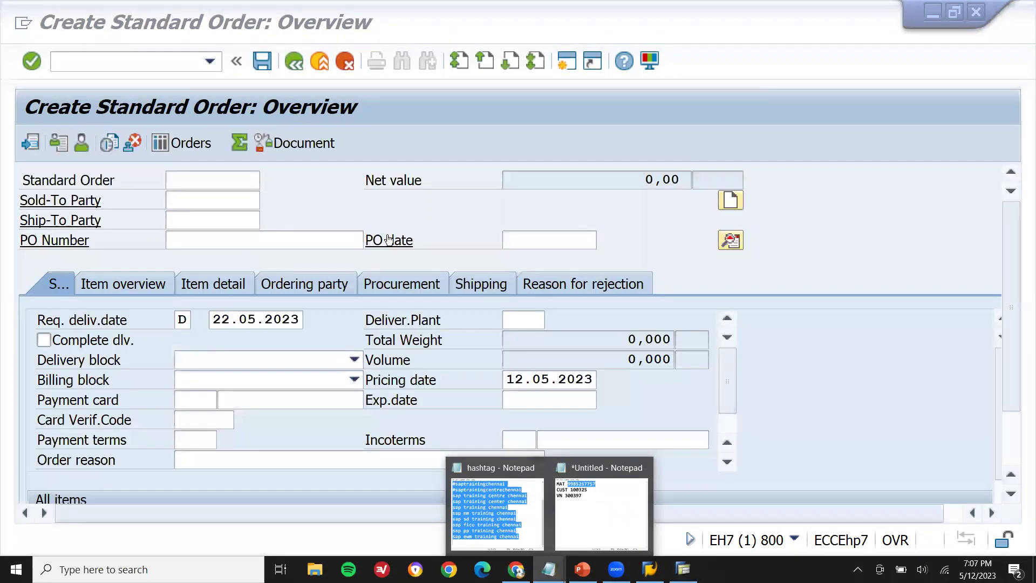
- Fill the order header with the recent sold-to party, payment terms 0001 and Incoterms CFR
click(220, 198)
click(220, 218)
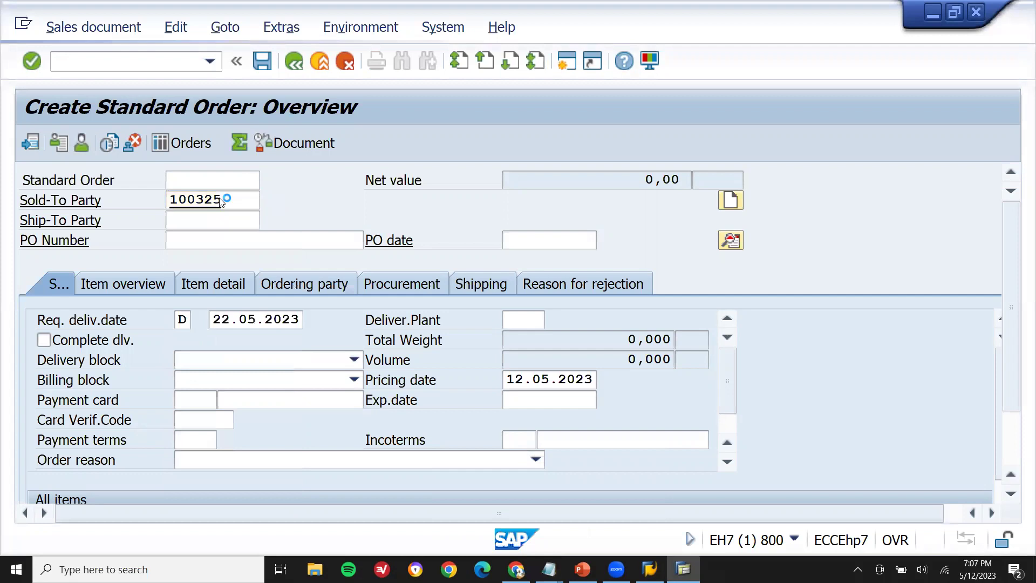
key(Return)
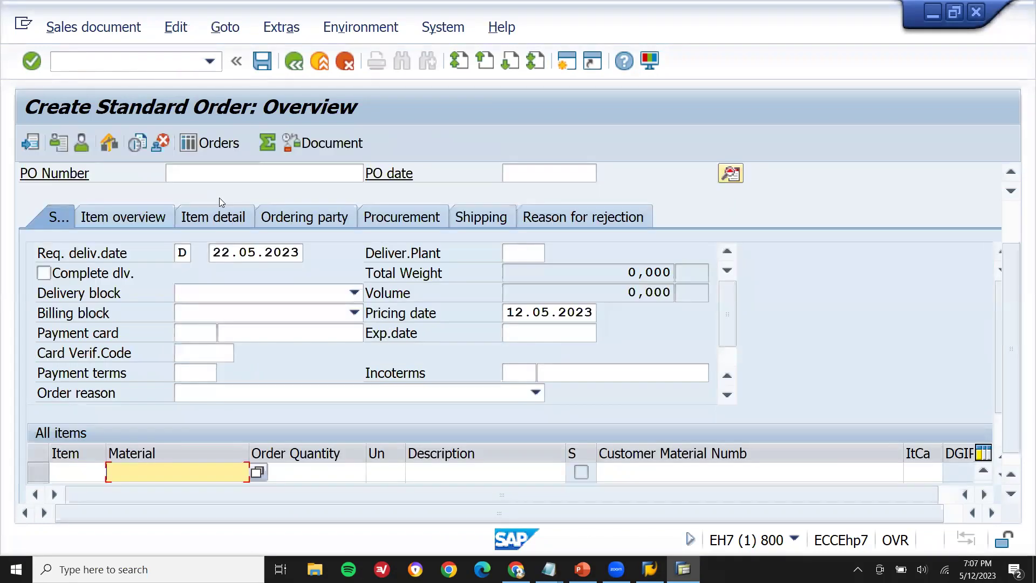
click(201, 374)
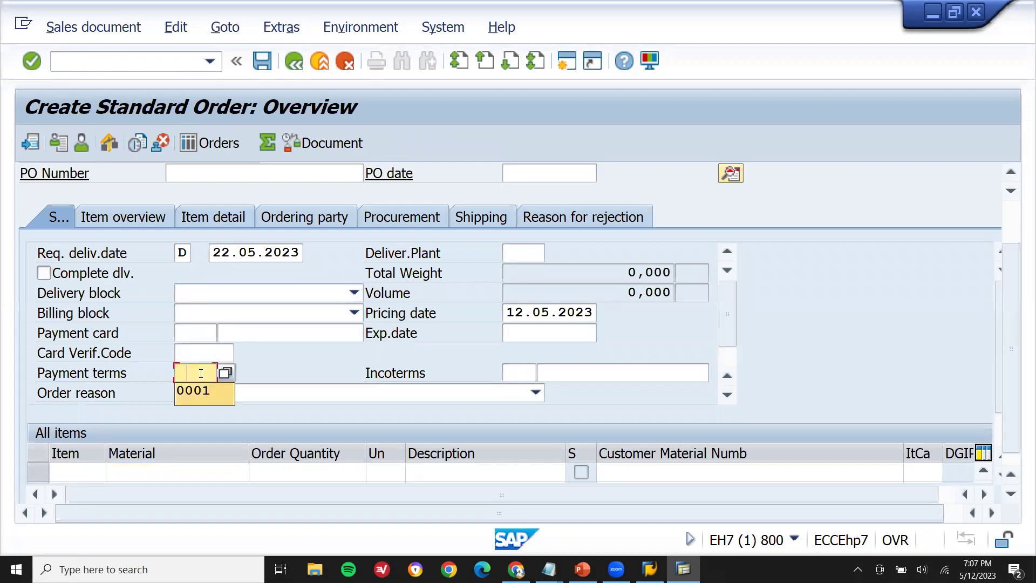
key(Down)
key(Tab)
text(cfr)
key(Tab)
key(Down)
key(Tab)
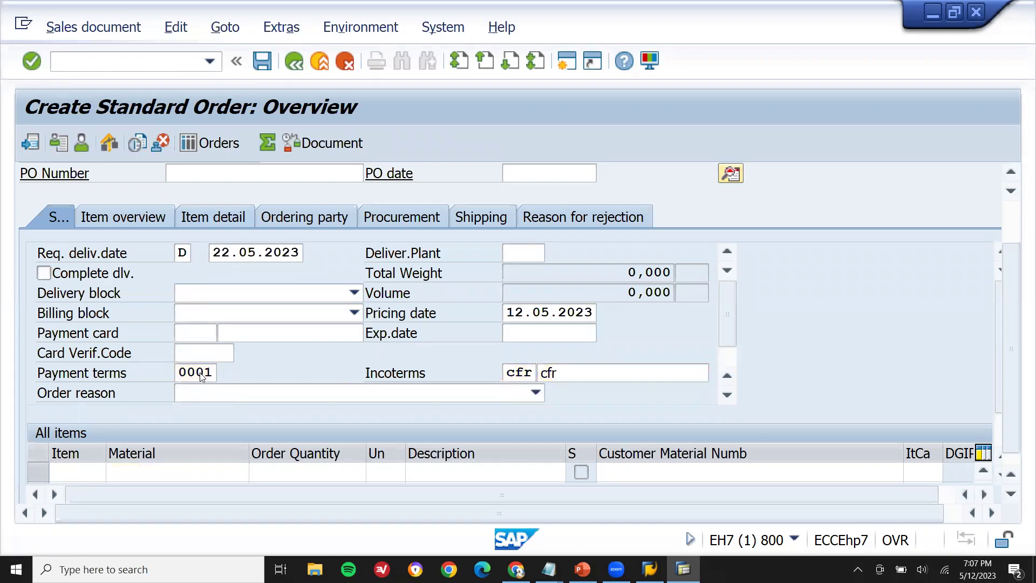
key(Return)
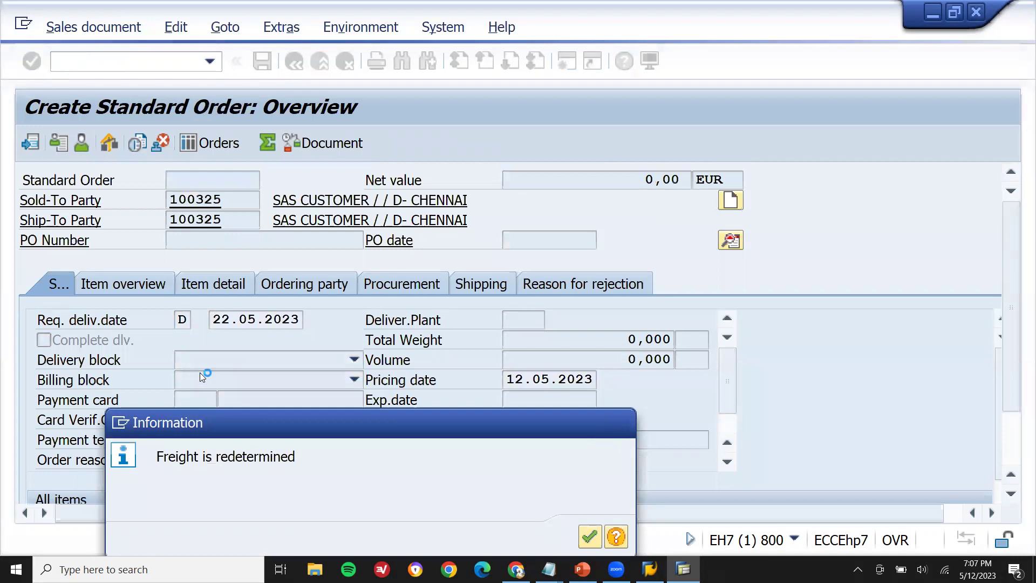
key(Return)
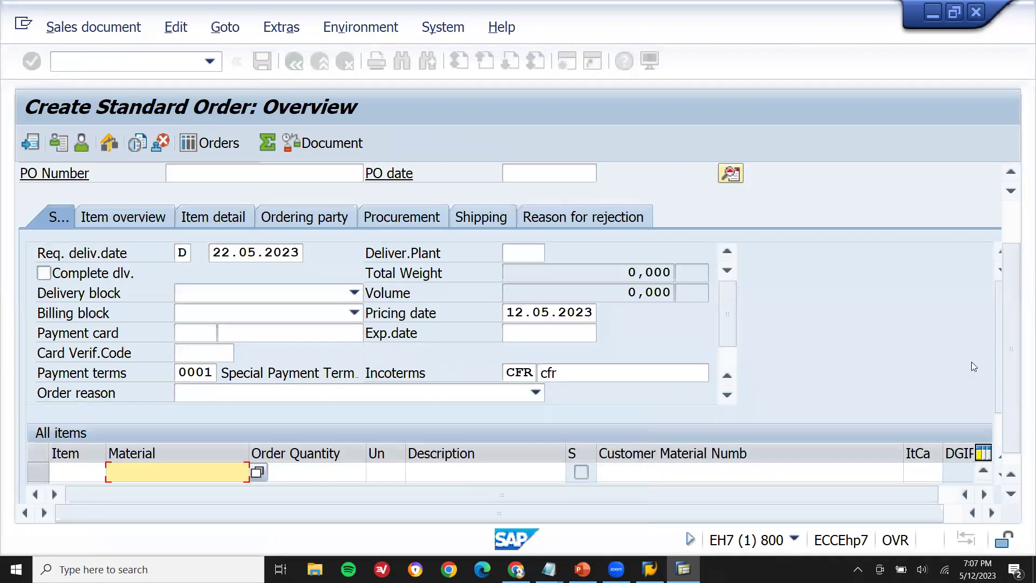
key(Down)
key(Down)
key(Return)
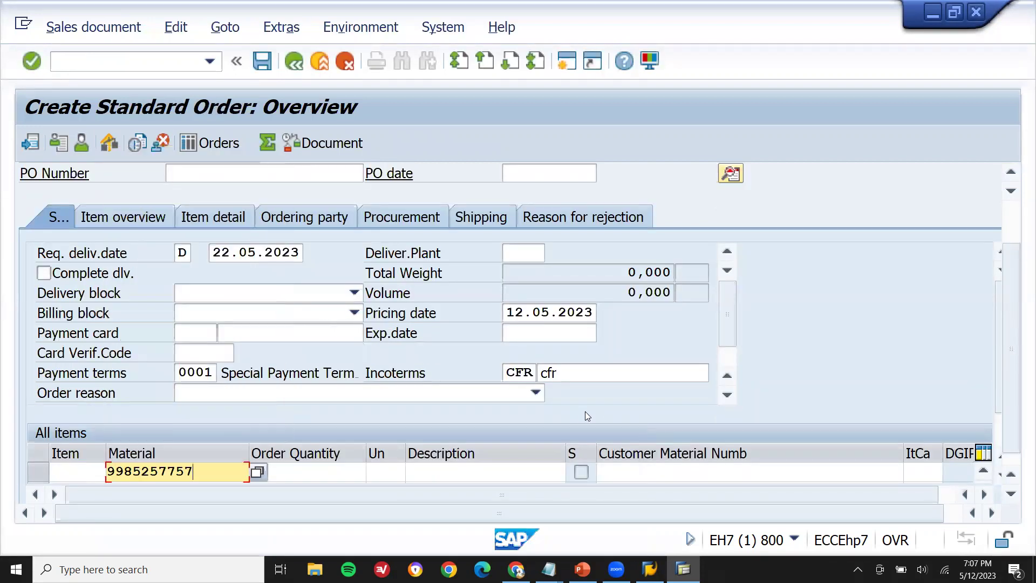
key(Tab)
key(Return)
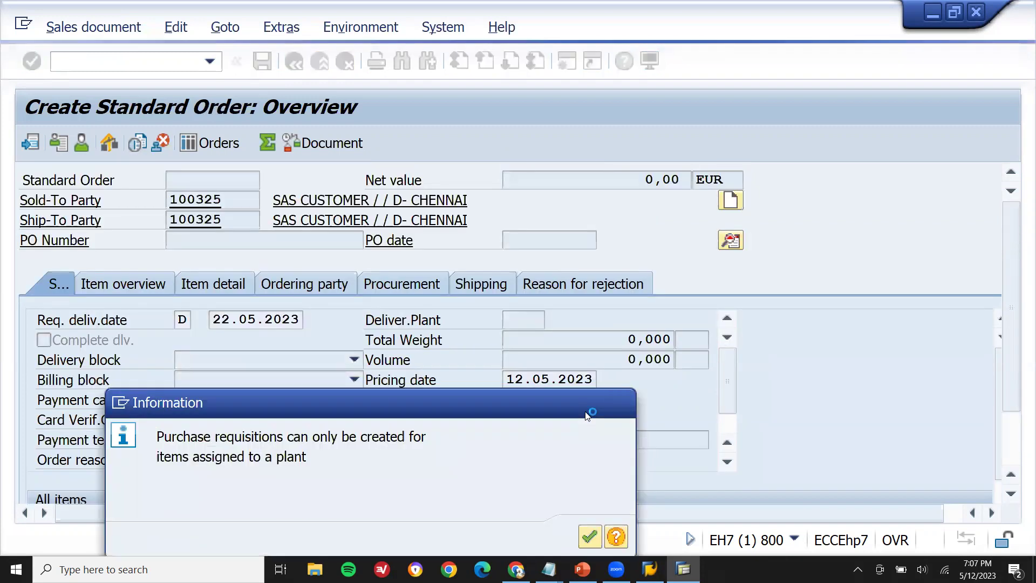
key(Return)
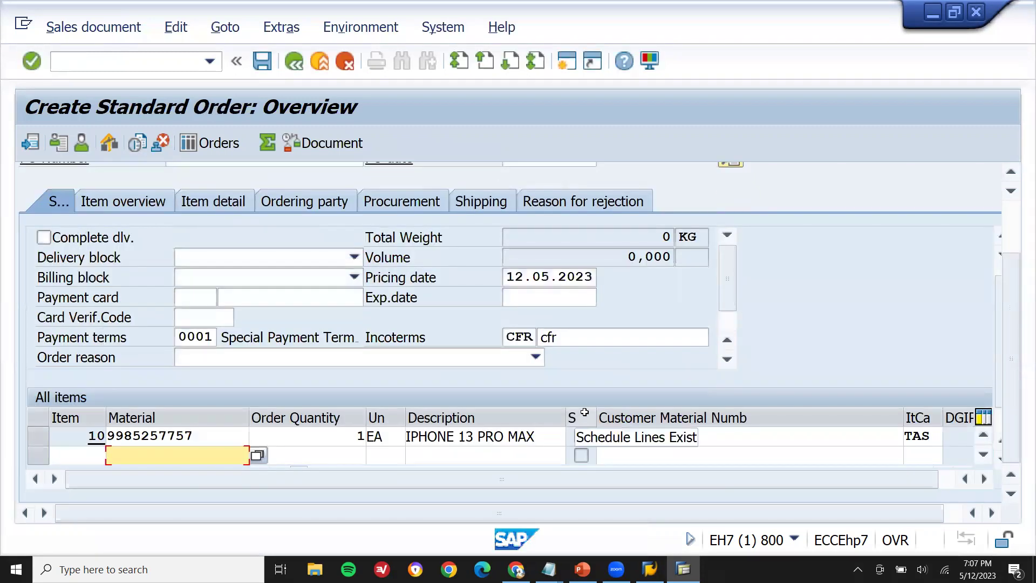
- Set plant 1000 on item 10's shipping data
double_click(478, 436)
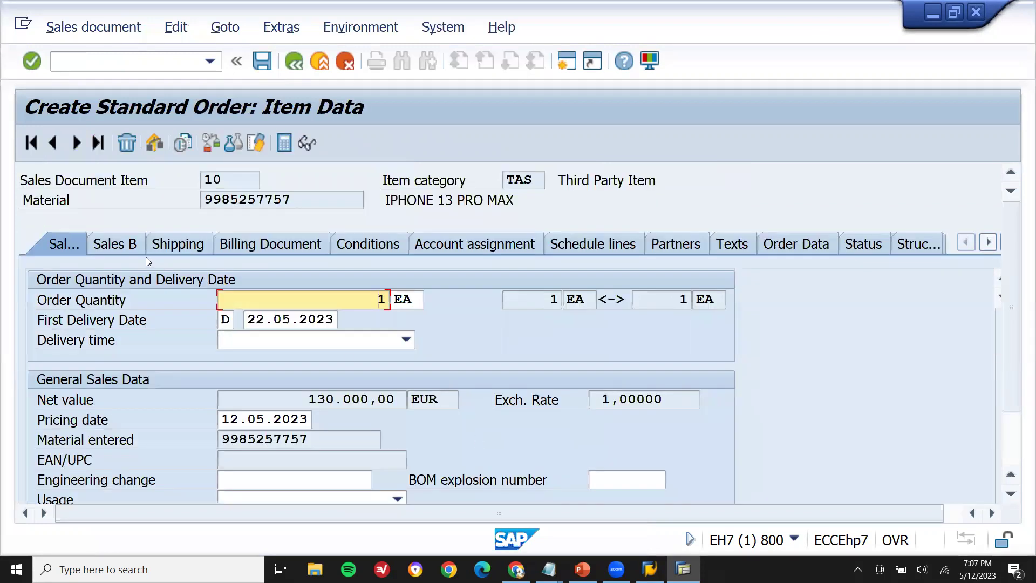
click(176, 245)
click(220, 385)
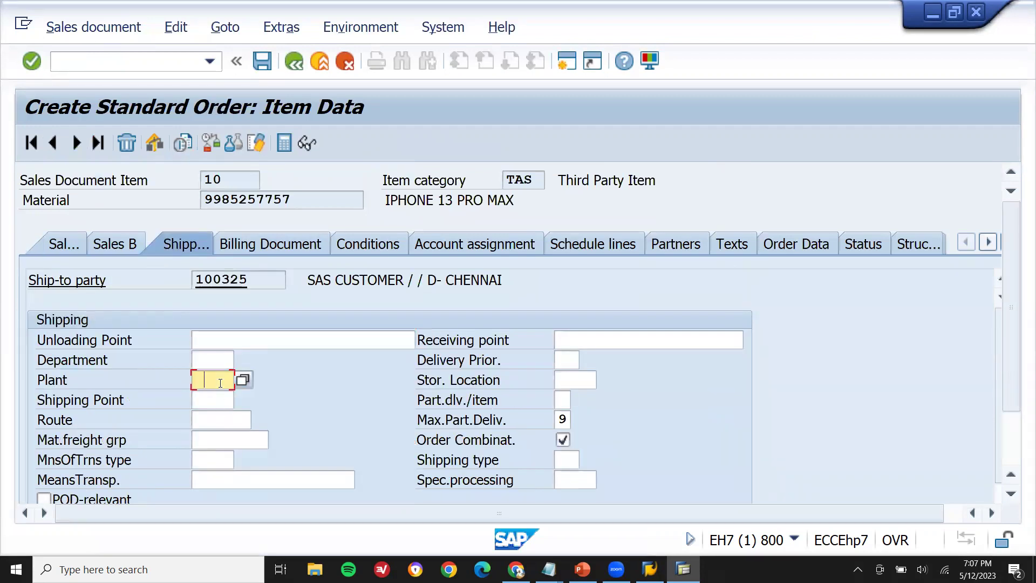
click(226, 394)
key(Return)
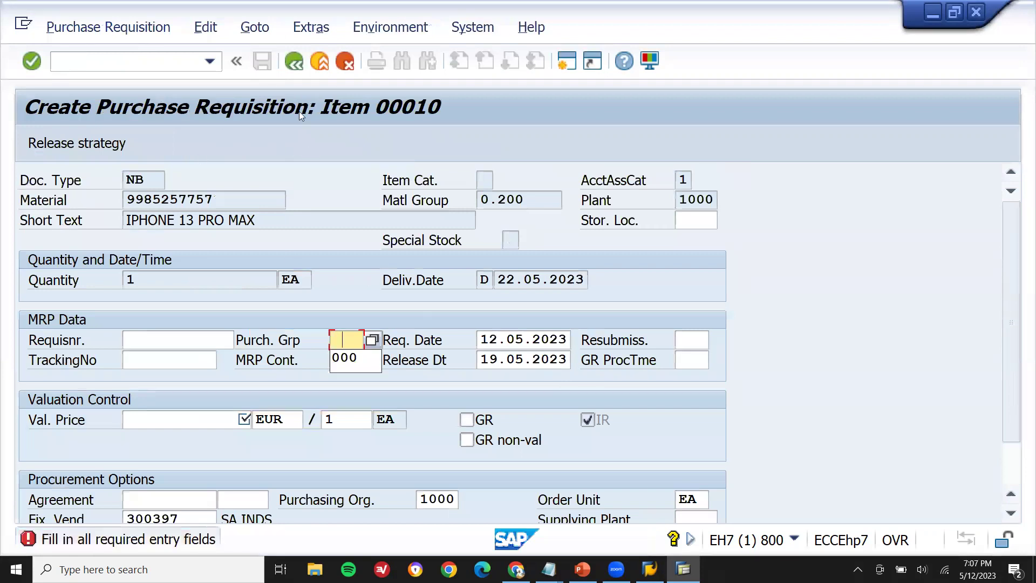
- Give the requisition purchasing group 000 and a valuation price of 16 EUR
key(Down)
key(Return)
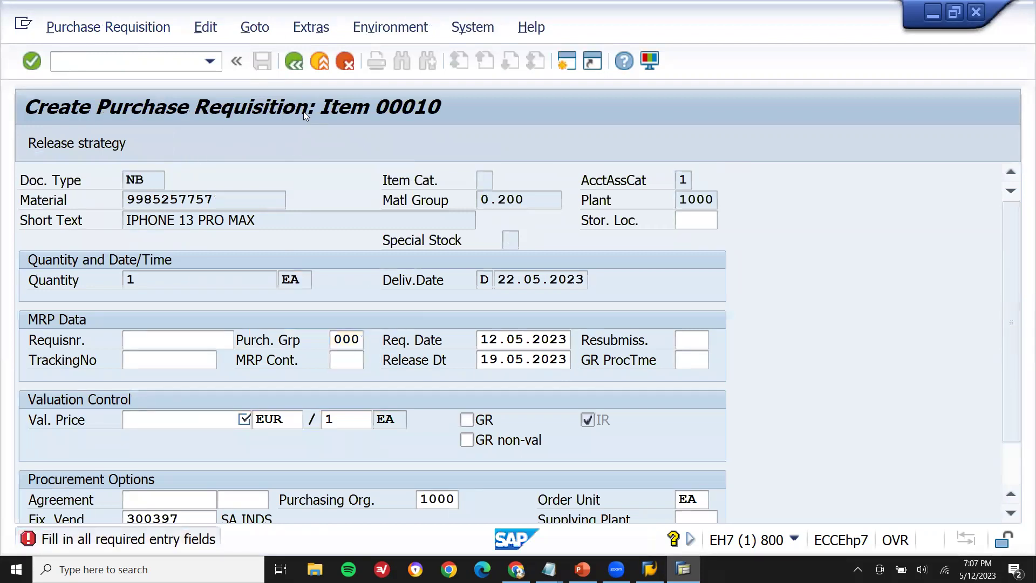
key(Return)
text(16)
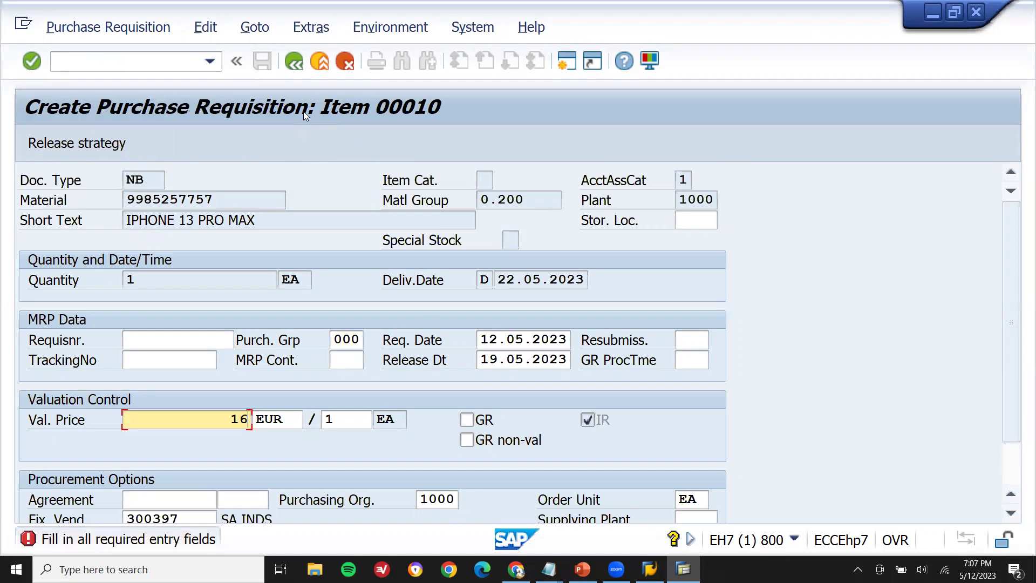
key(Return)
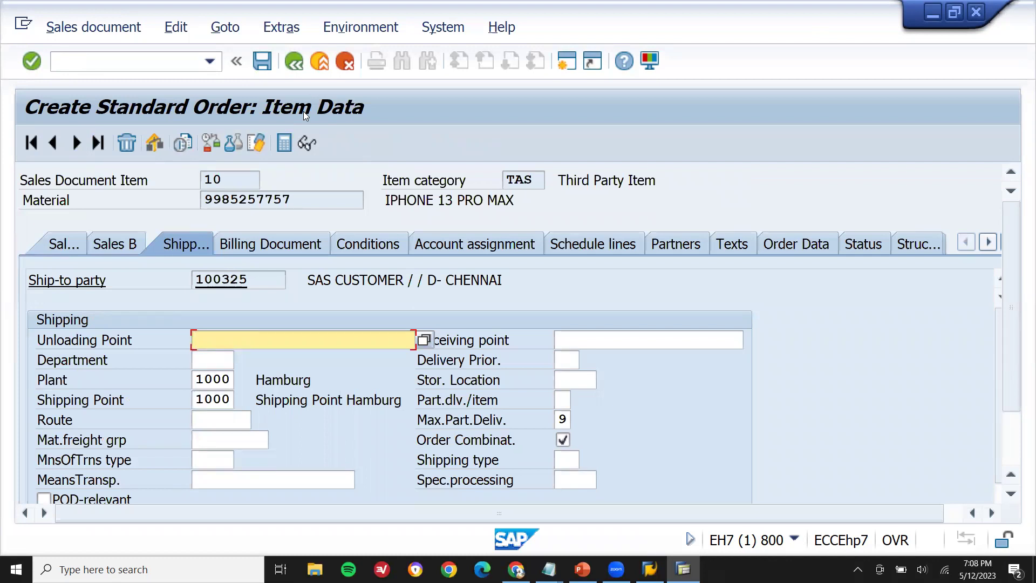
- Set storage location 0001 and a net weight of 1 KG for item 10
click(578, 376)
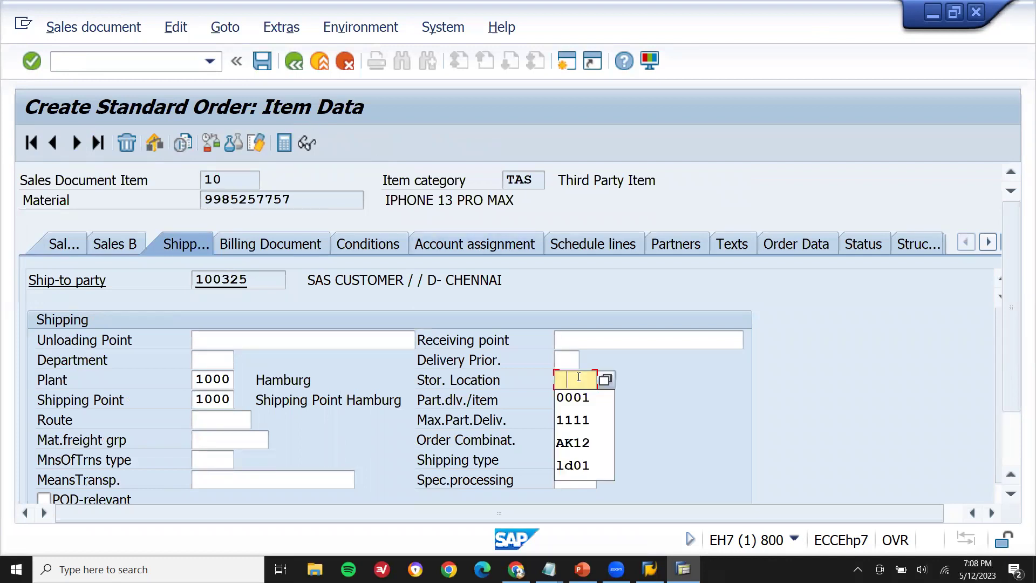
key(Down)
key(Return)
key(Return)
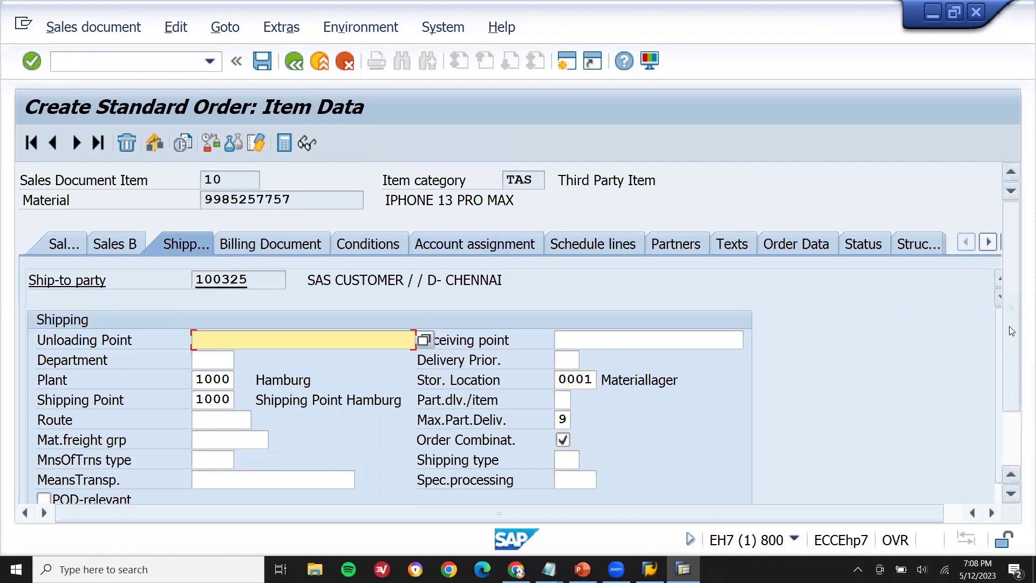
scroll(1009, 326, down, 3)
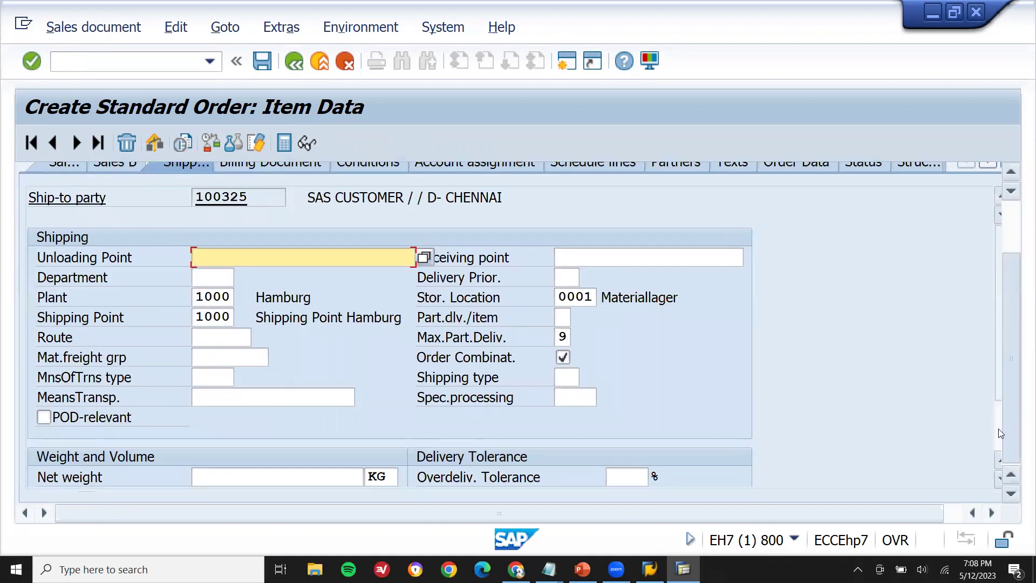
click(289, 479)
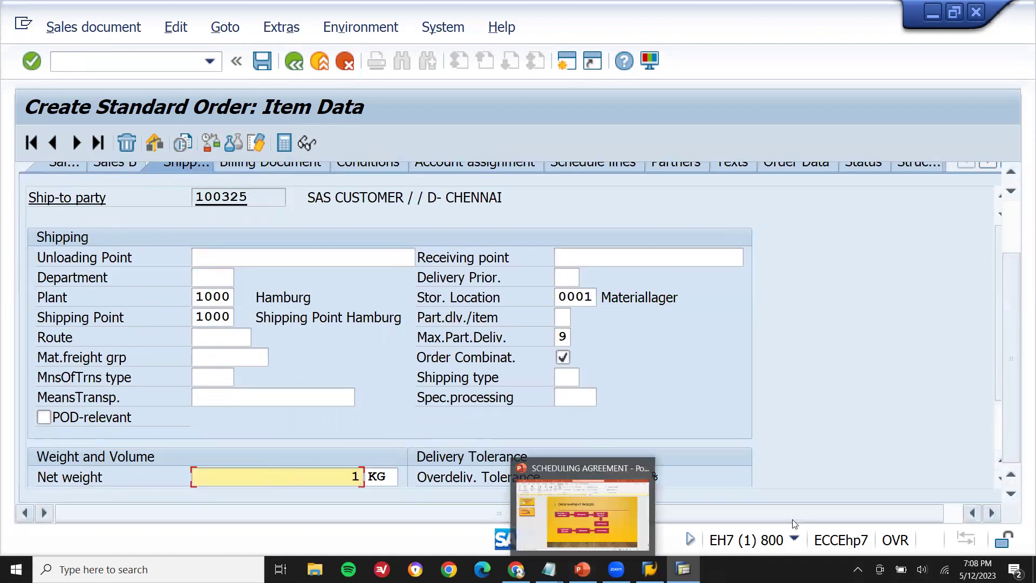
scroll(1000, 480, down, 3)
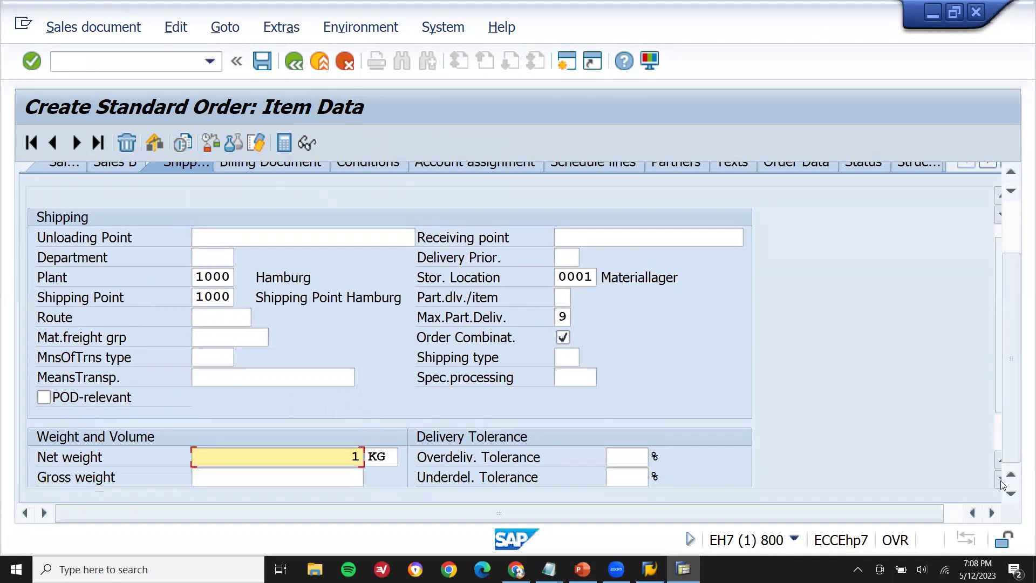
click(337, 421)
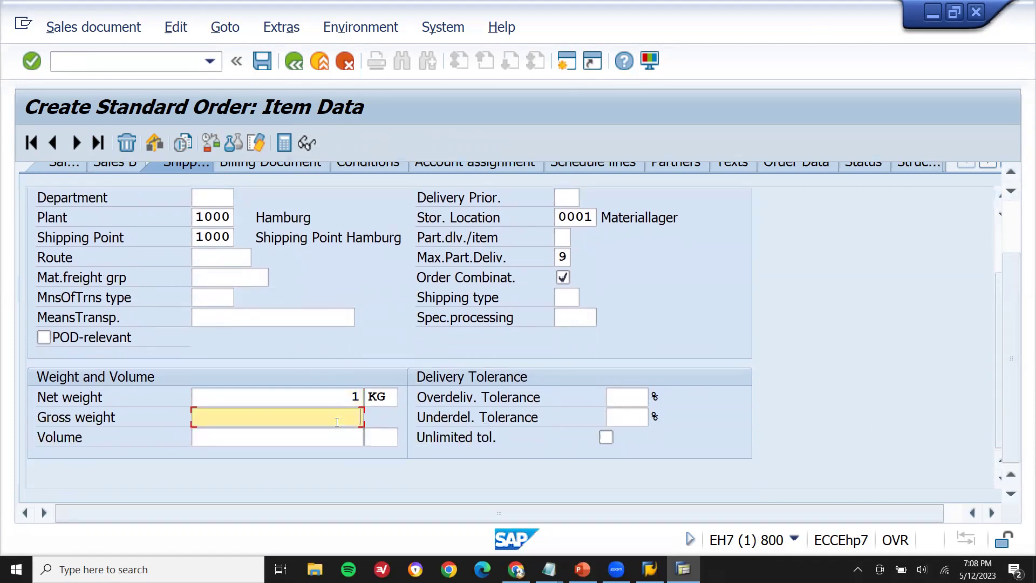
key(Return)
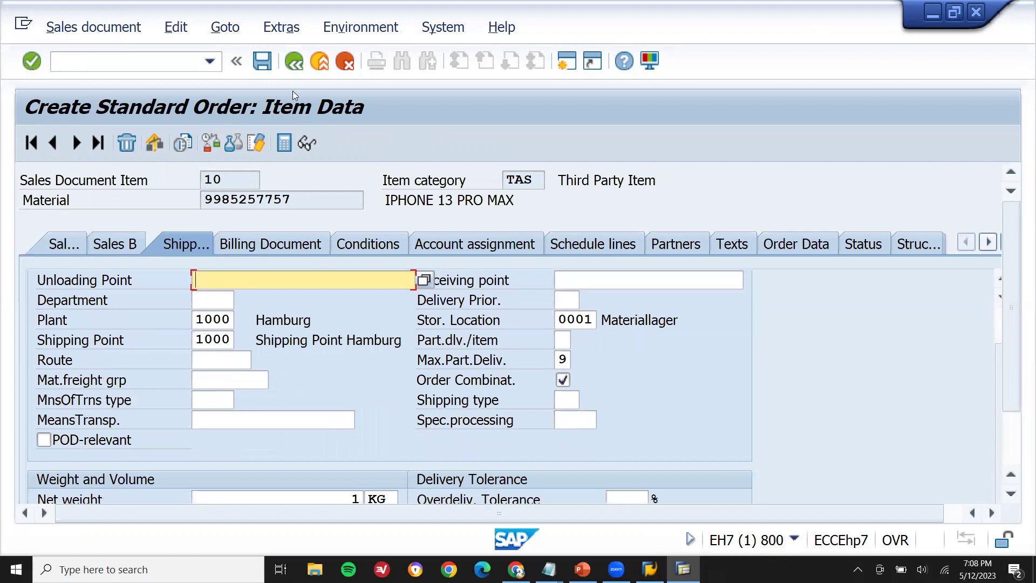
- Return to the overview and save the order as Standard Order 15619
click(296, 61)
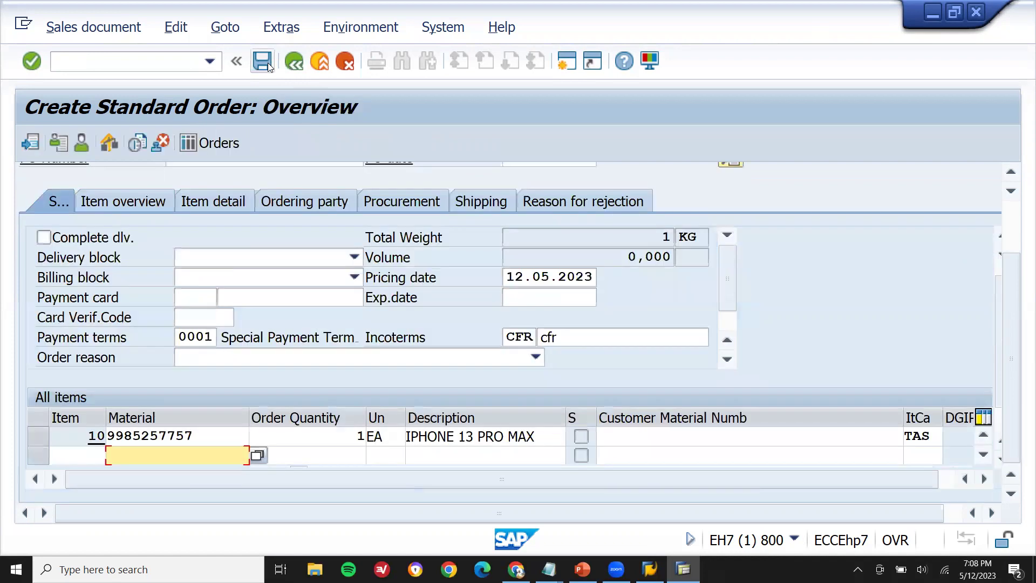
click(263, 61)
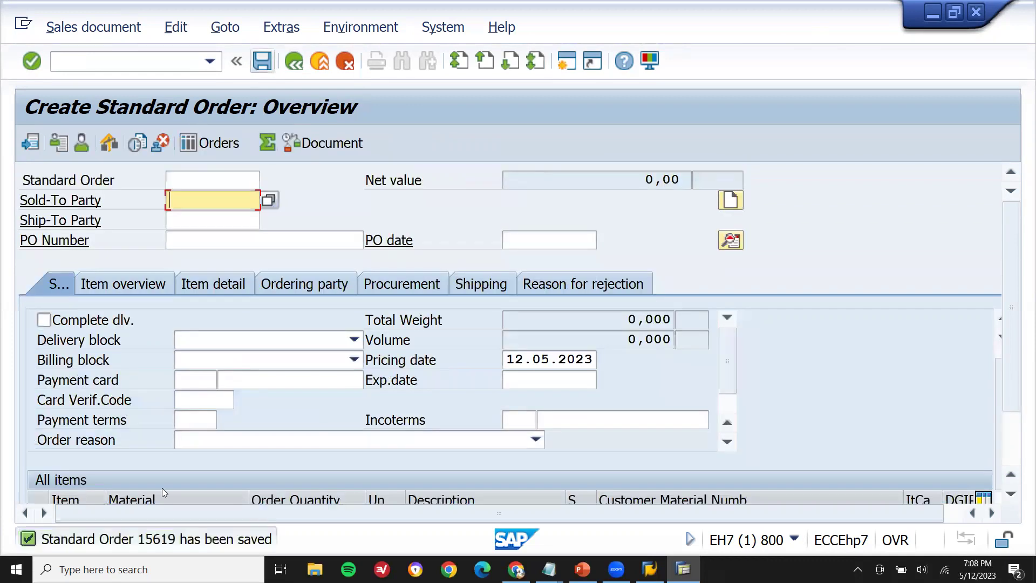
click(132, 58)
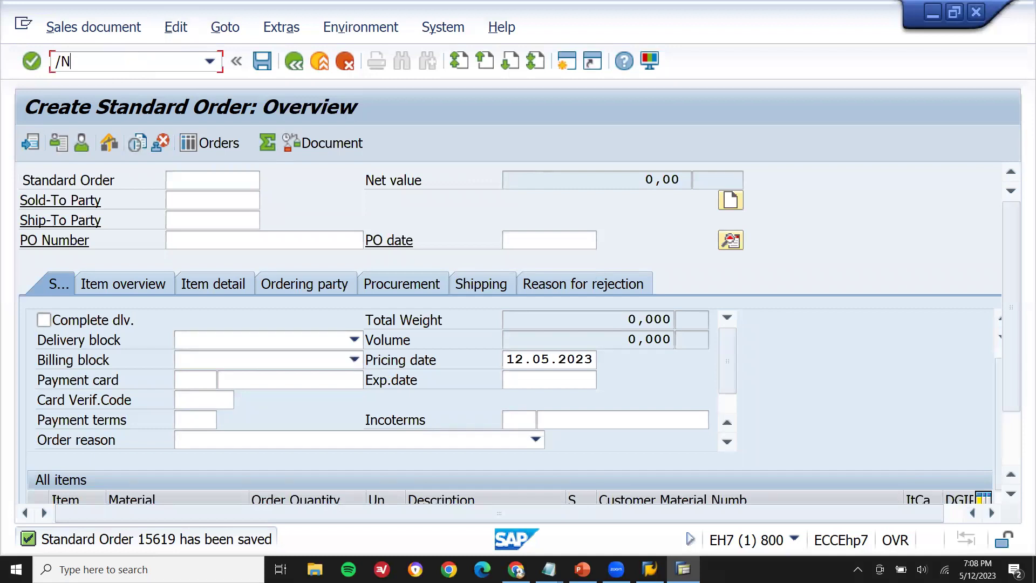
- Display order 15619 with /NVA03 and copy item 10's purchase requisition number
text(/NVA03)
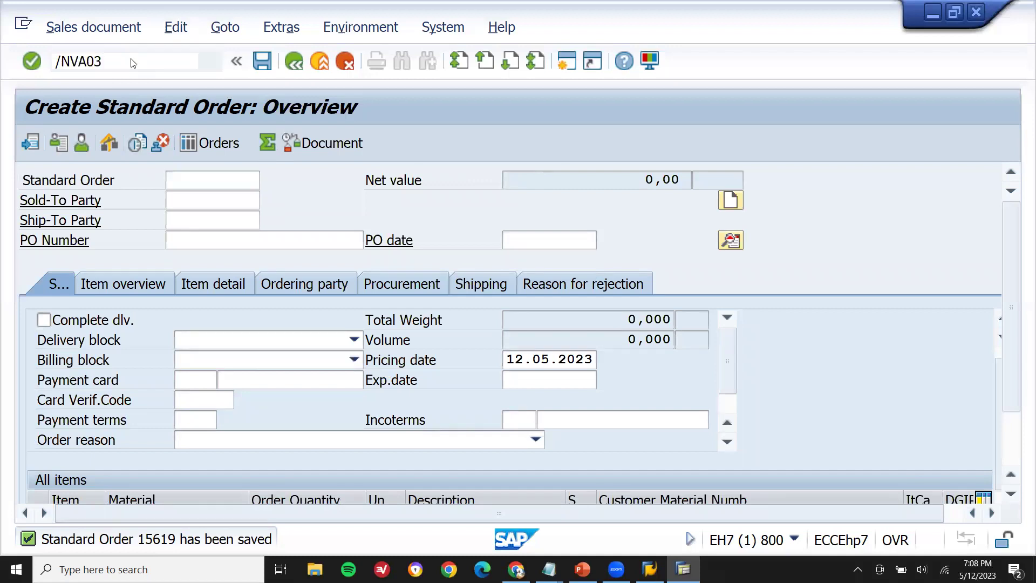
key(Return)
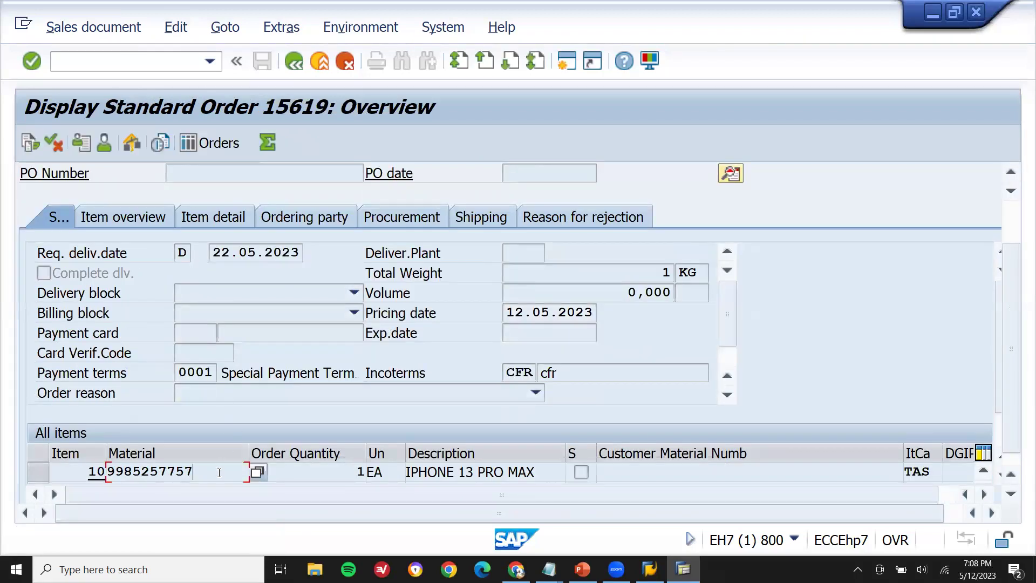
double_click(219, 472)
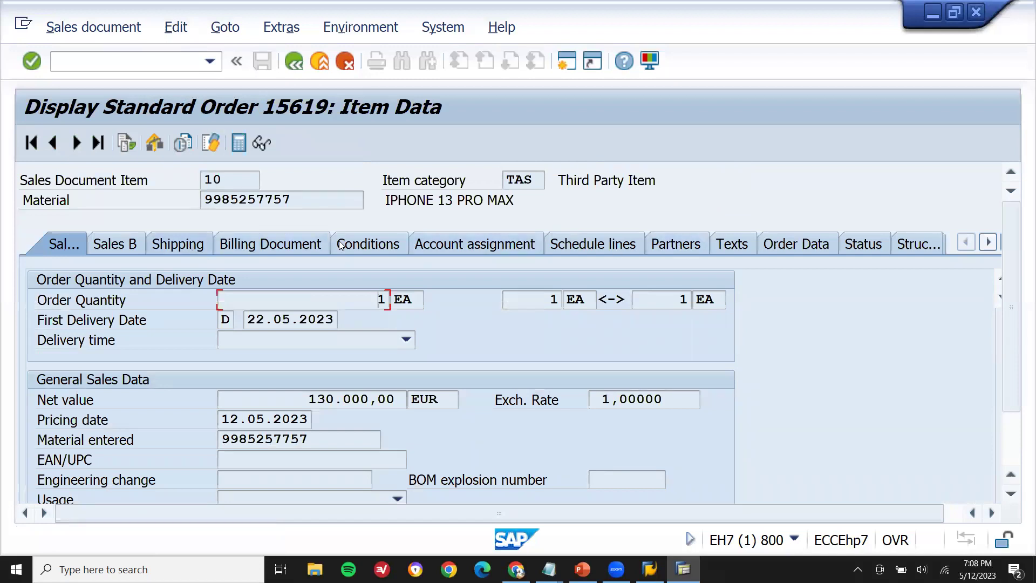
click(593, 244)
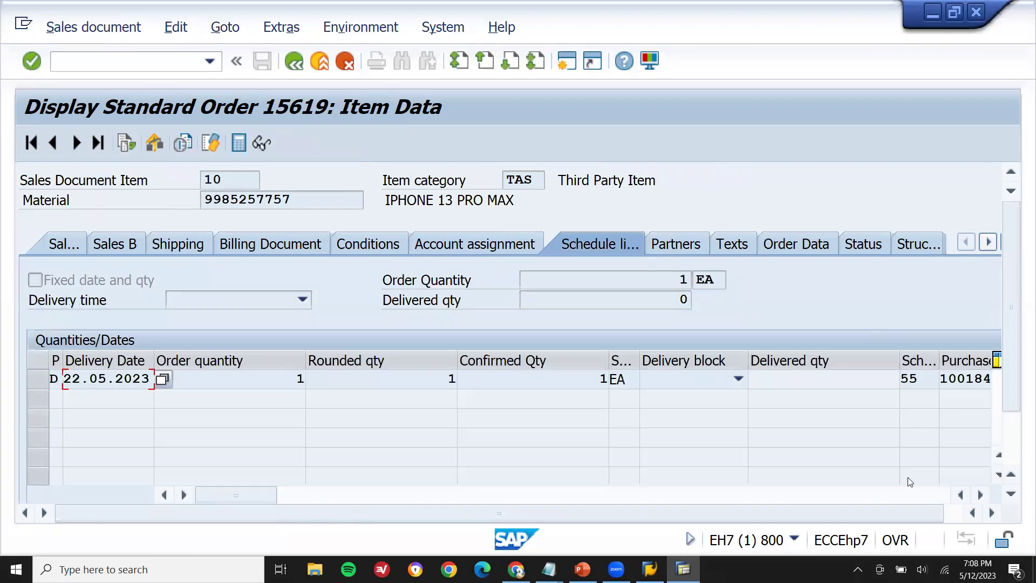
click(980, 495)
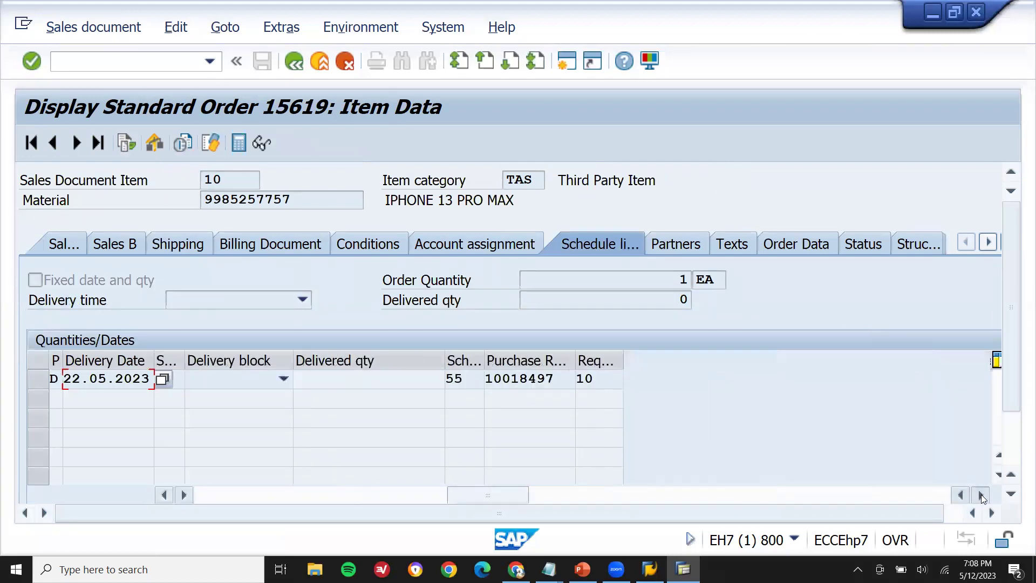
click(527, 379)
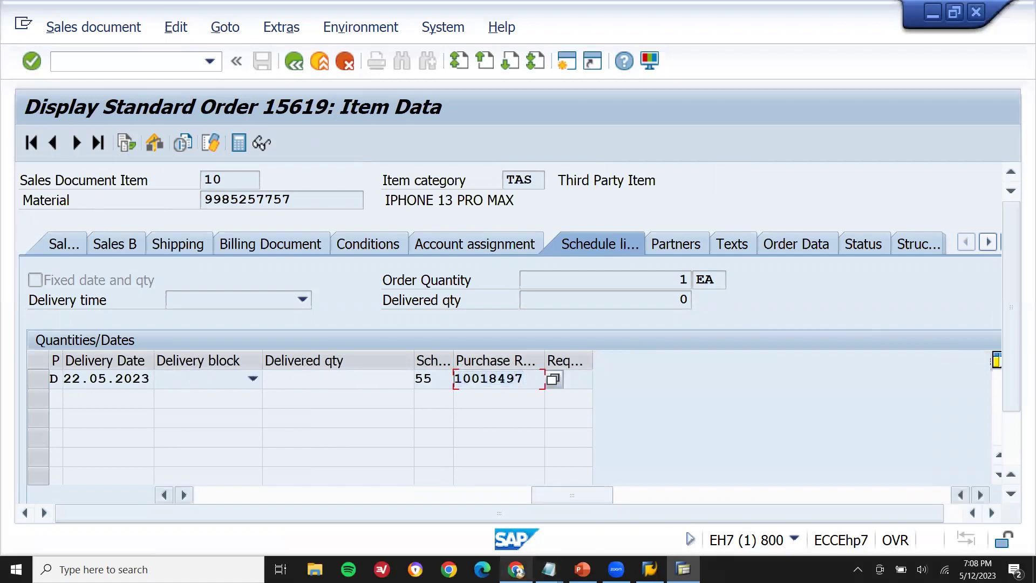
- Paste purchase requisition 10018497 onto the fourth line of the Notepad notes
mouse_move(548, 569)
click(601, 529)
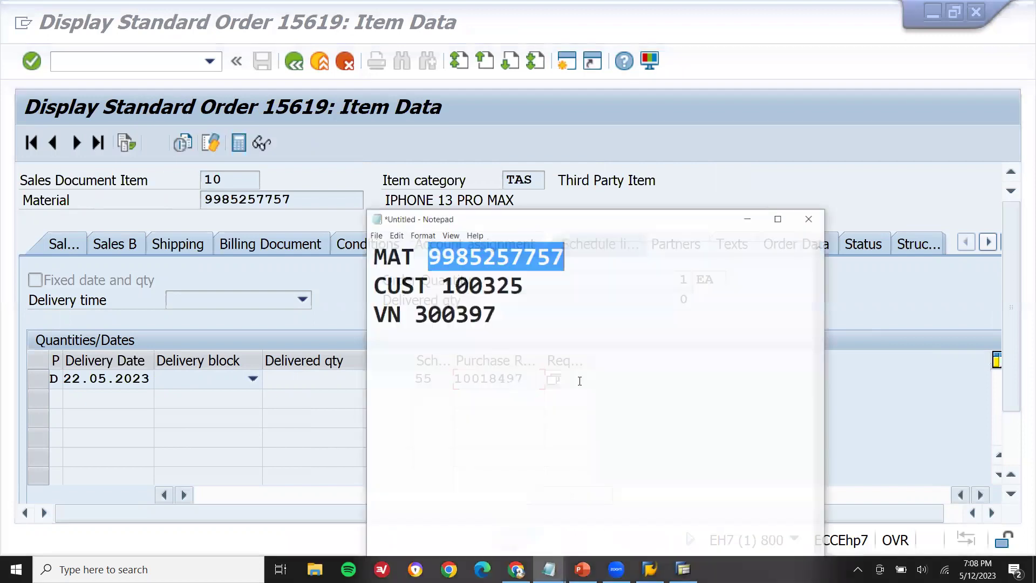
click(580, 333)
text(10018497)
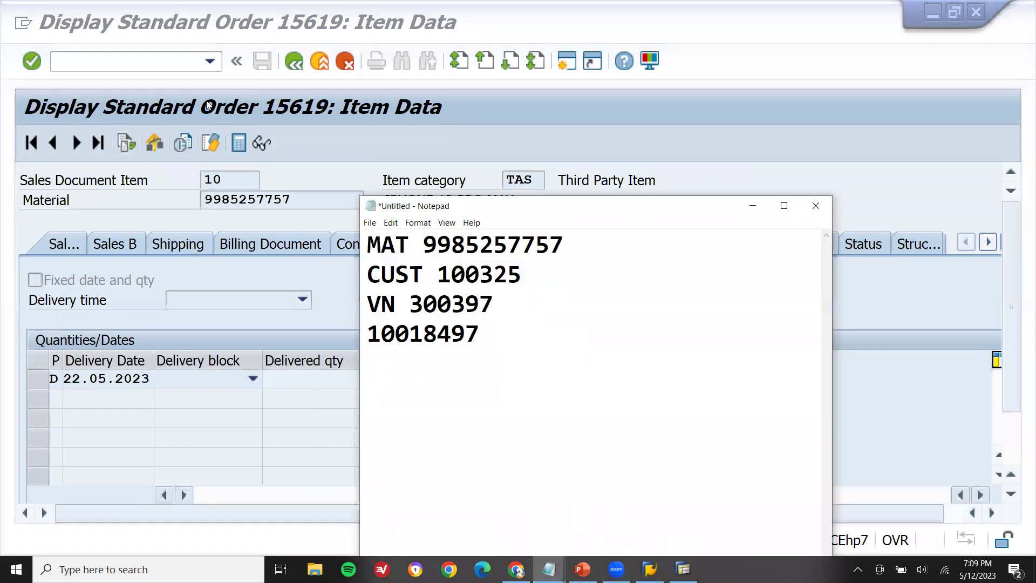
click(175, 61)
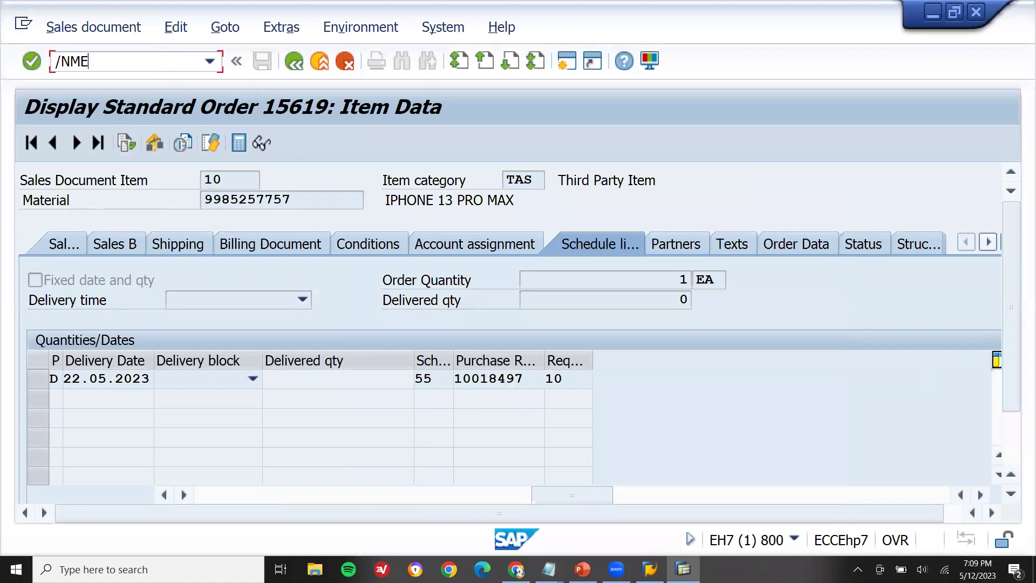
- In ME21N, adopt the newest requisition into a purchase order and save it
key(Return)
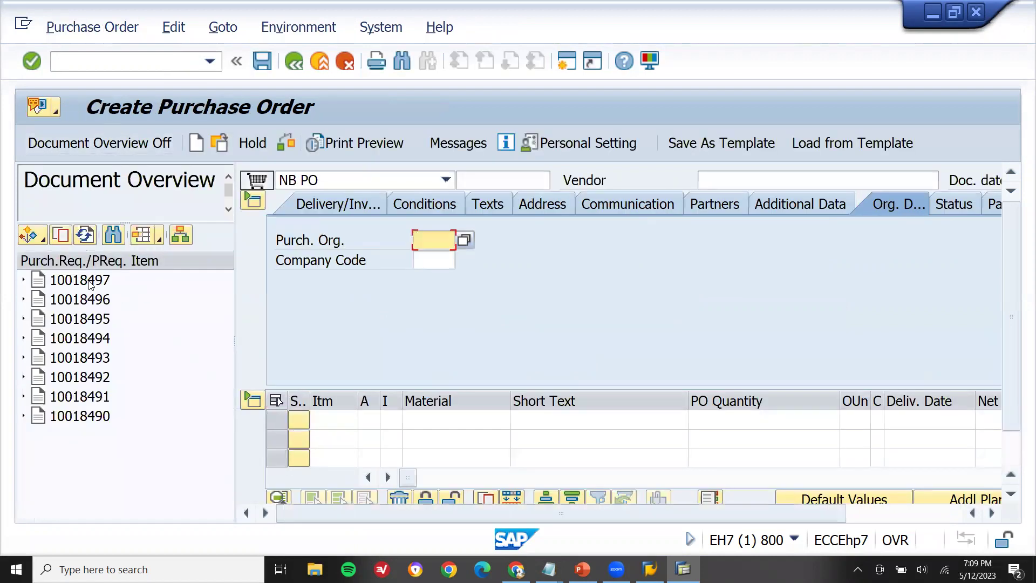
click(90, 284)
click(65, 234)
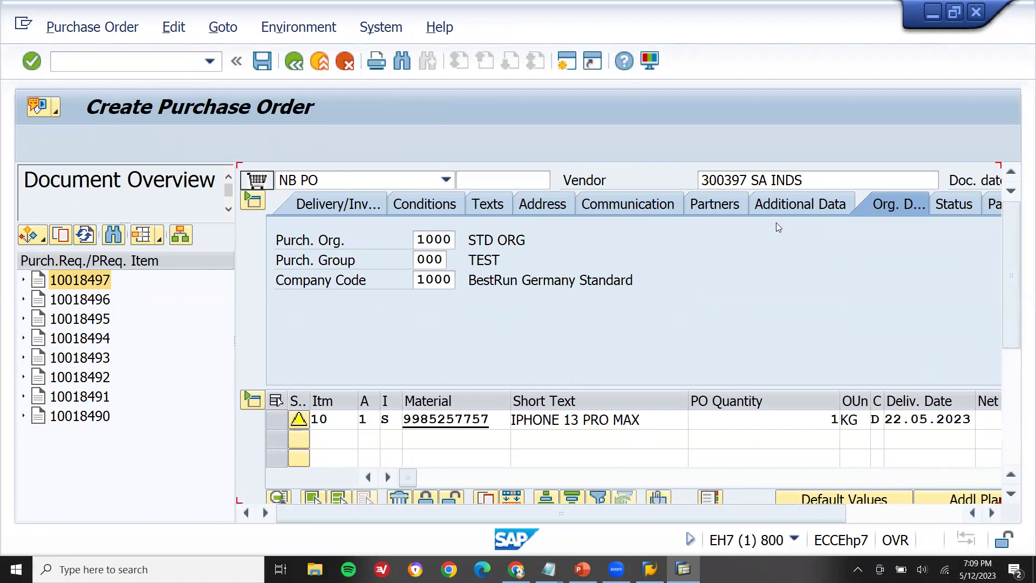
click(724, 180)
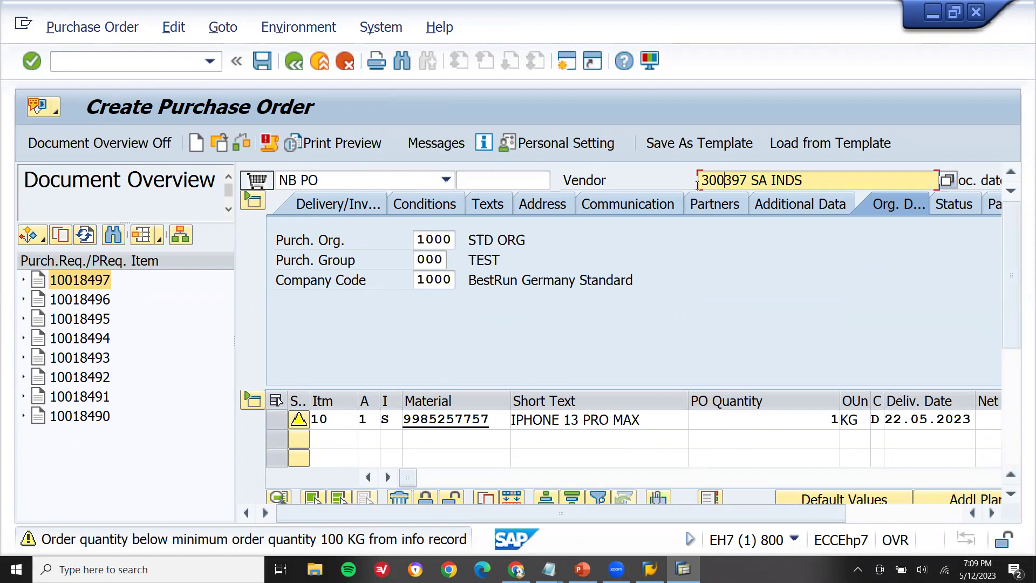
click(267, 65)
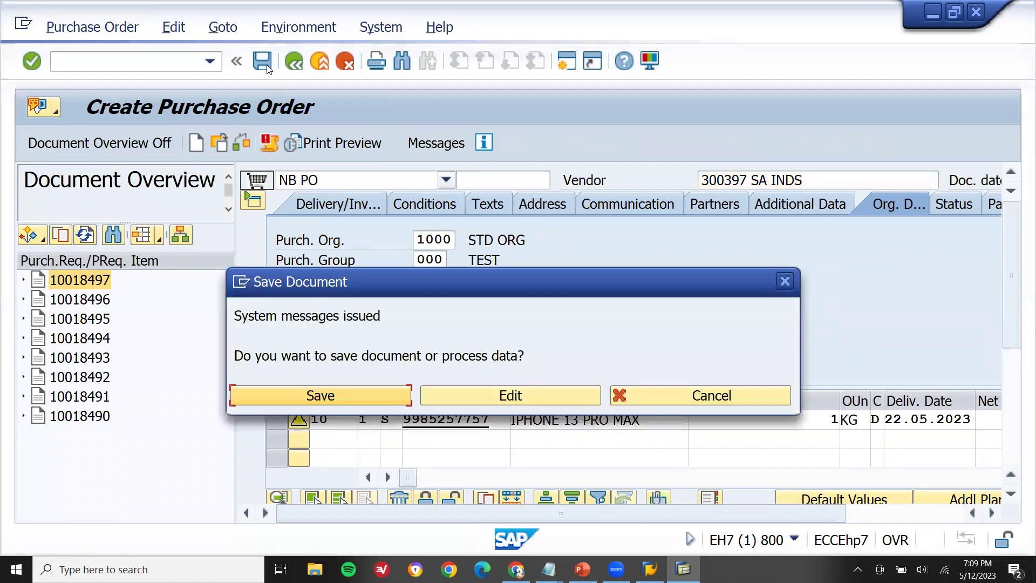
click(351, 397)
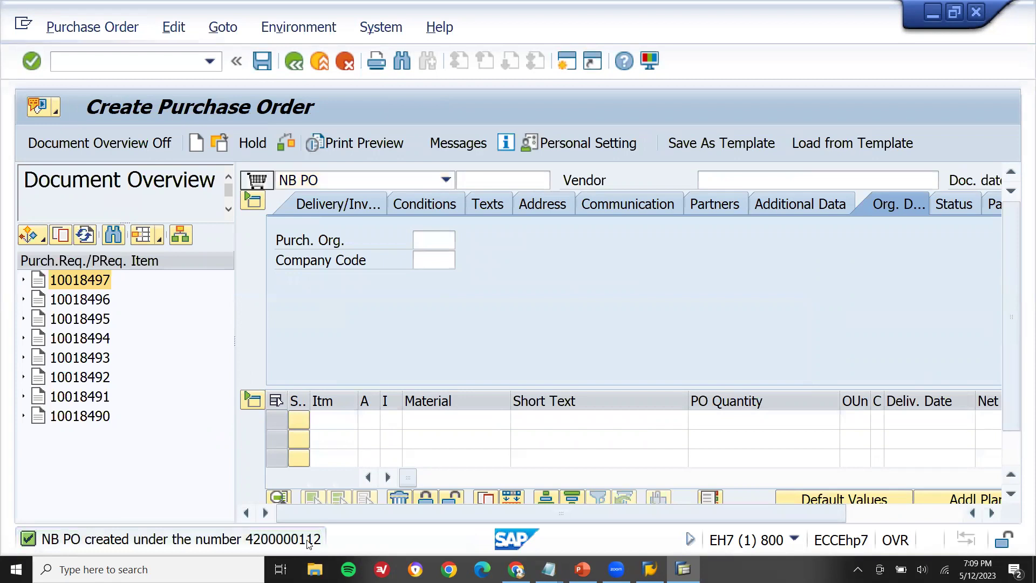
- Copy the new purchase order number and return to the Easy Access menu
double_click(308, 540)
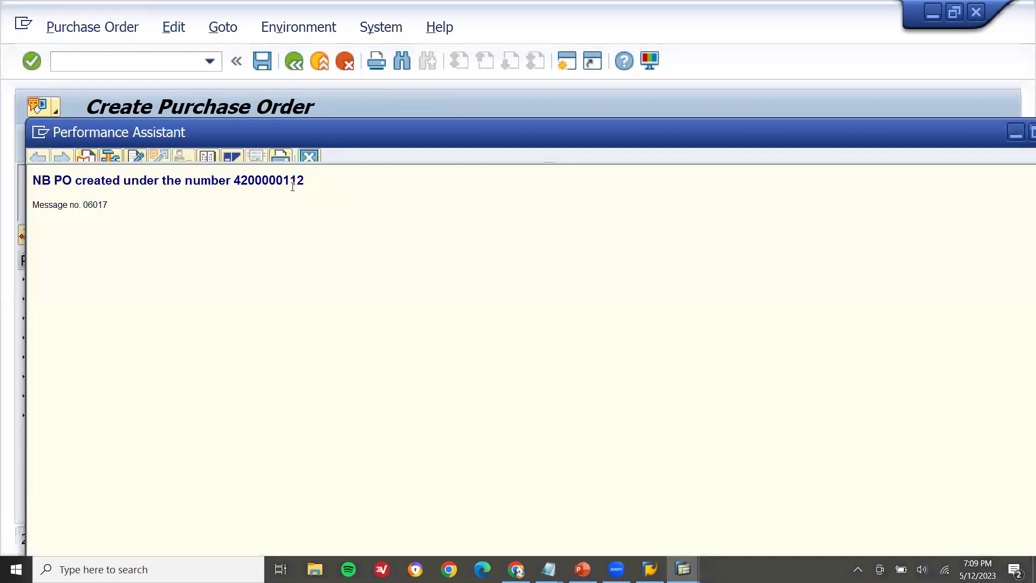
double_click(293, 186)
key(ctrl+c)
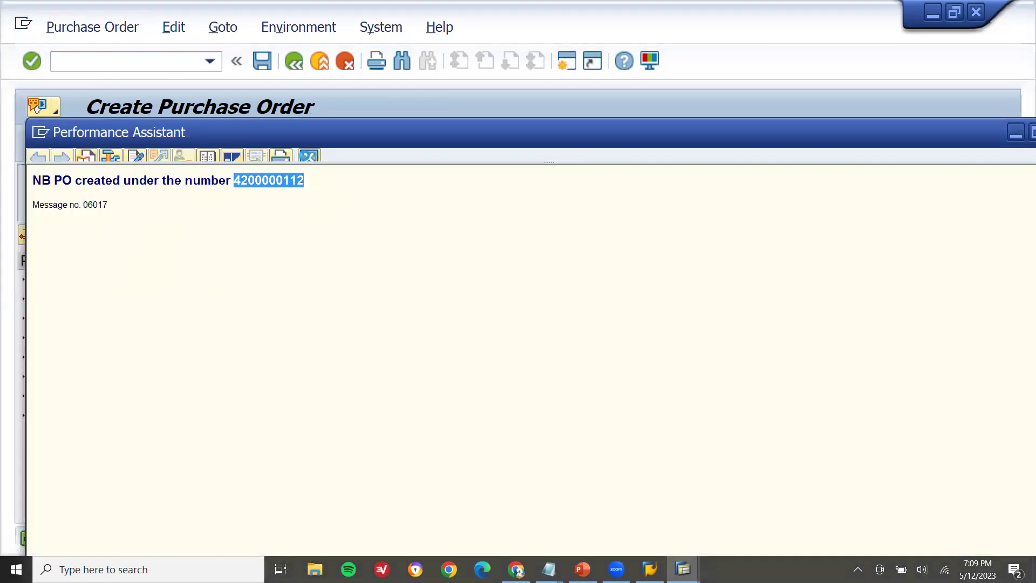
click(308, 156)
click(167, 57)
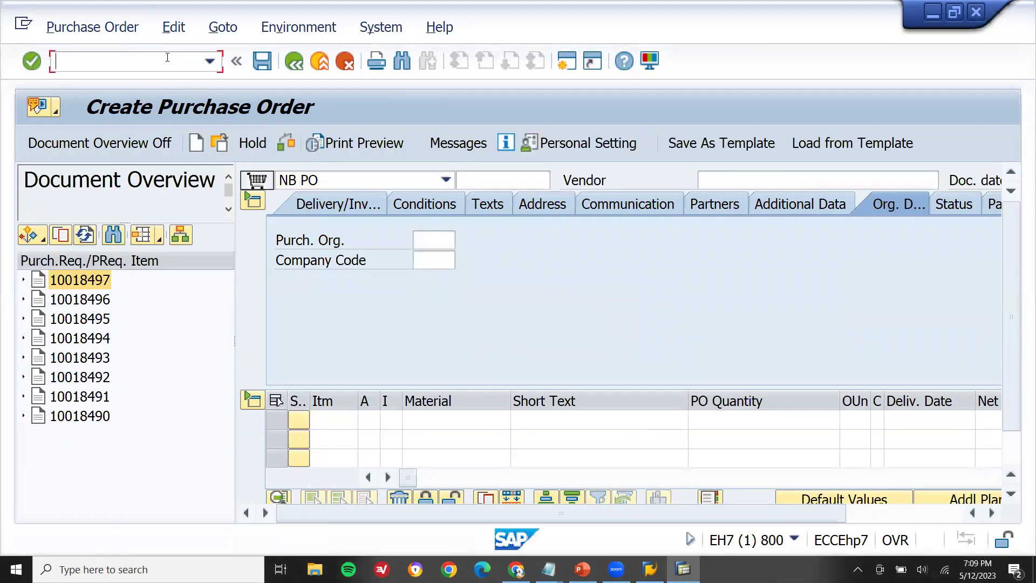
key(Return)
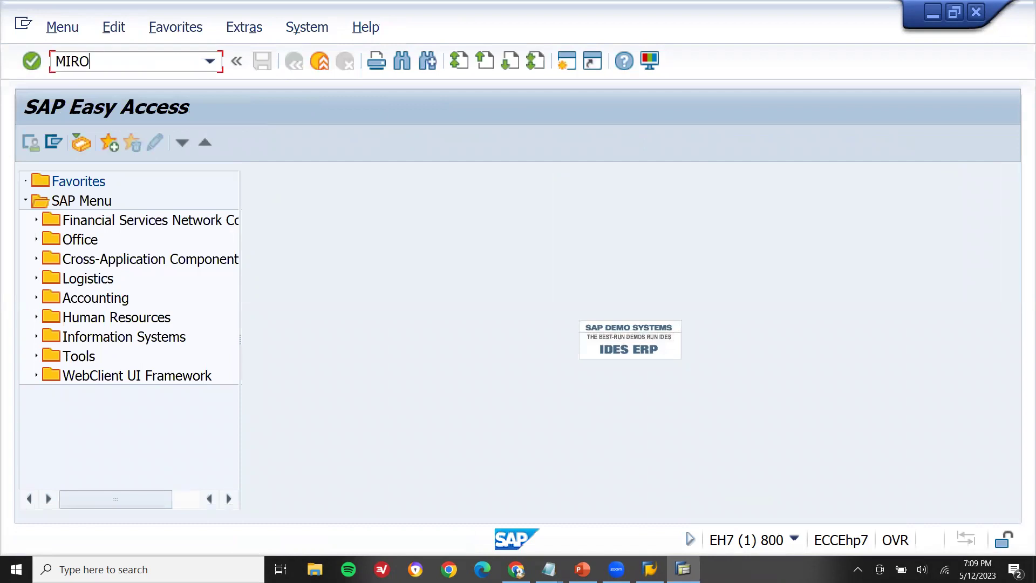
- In MIRO, use company code 1000, invoice date 30.05.2023, tax code VA with automatic tax calculation
key(Return)
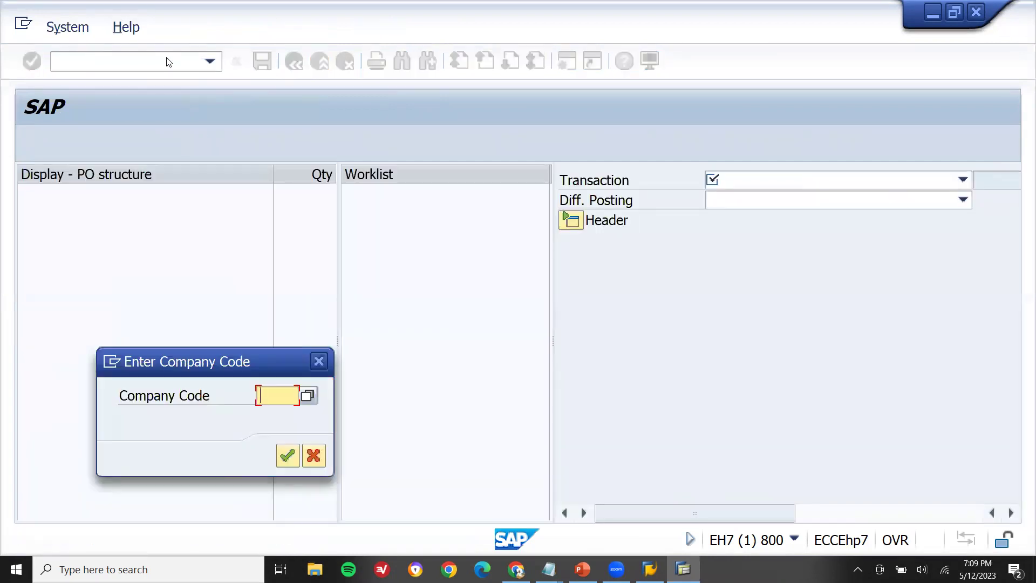
text(1000)
key(Return)
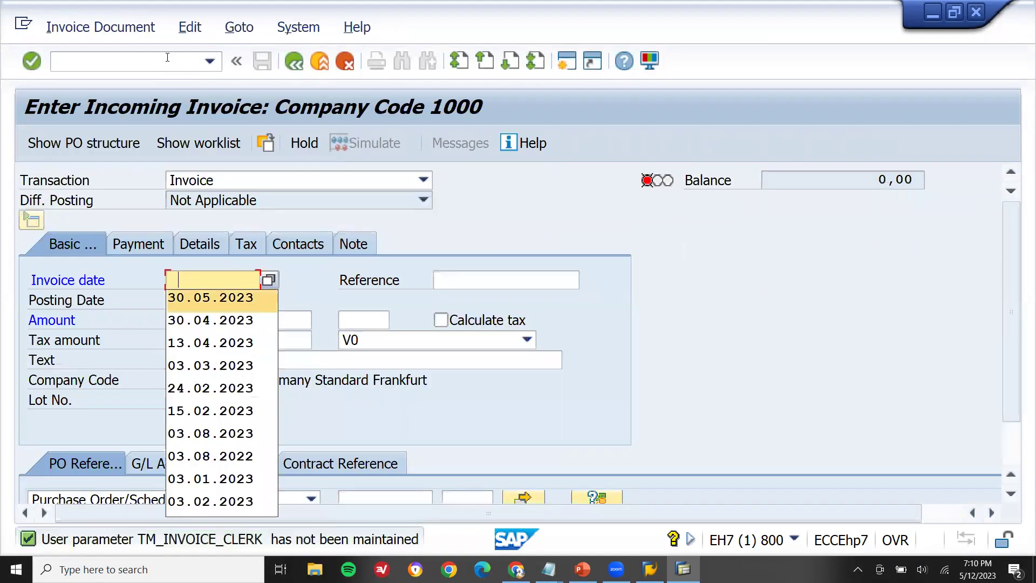
key(Return)
key(Return)
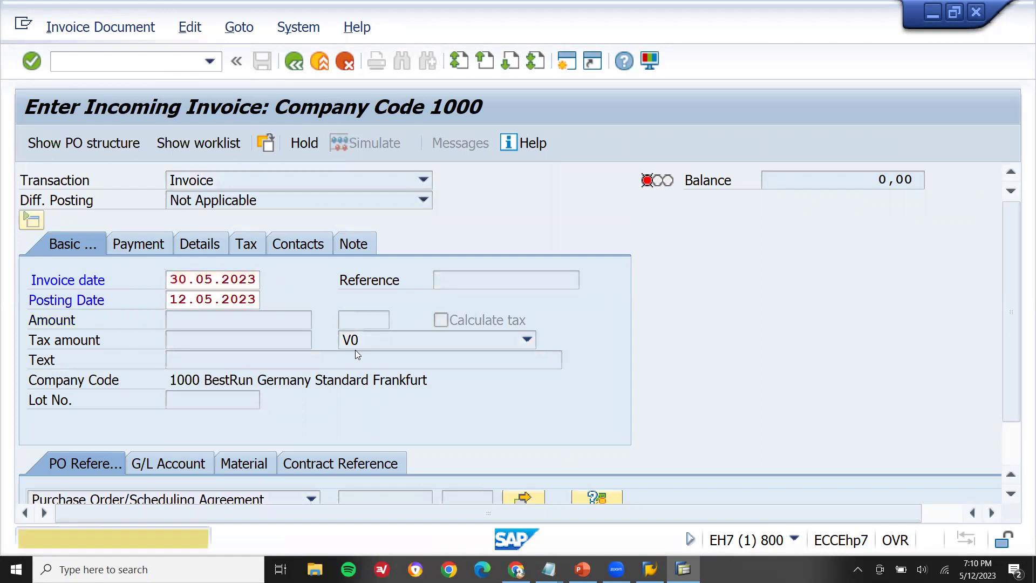
key(Return)
click(407, 346)
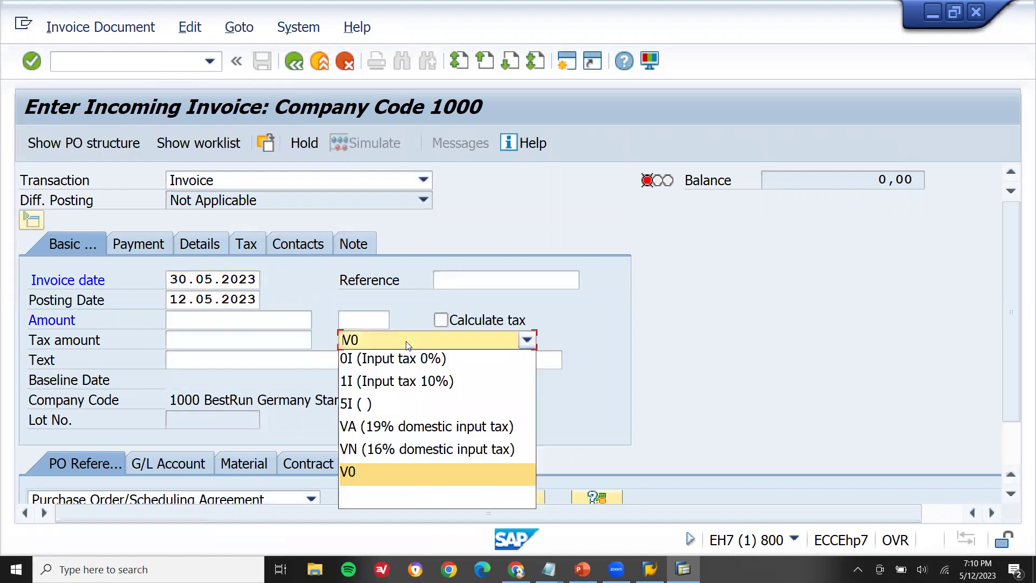
click(399, 427)
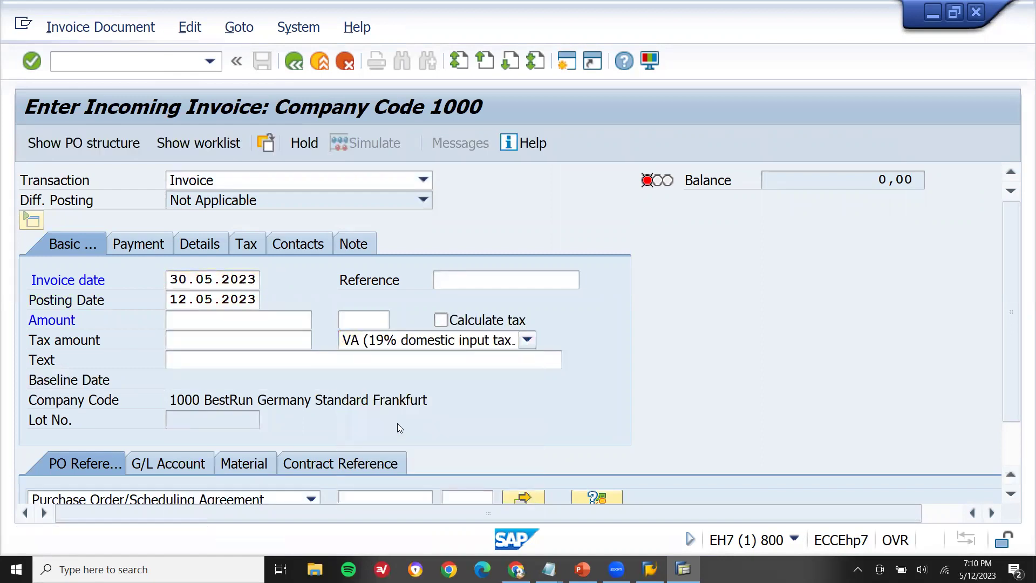
click(507, 323)
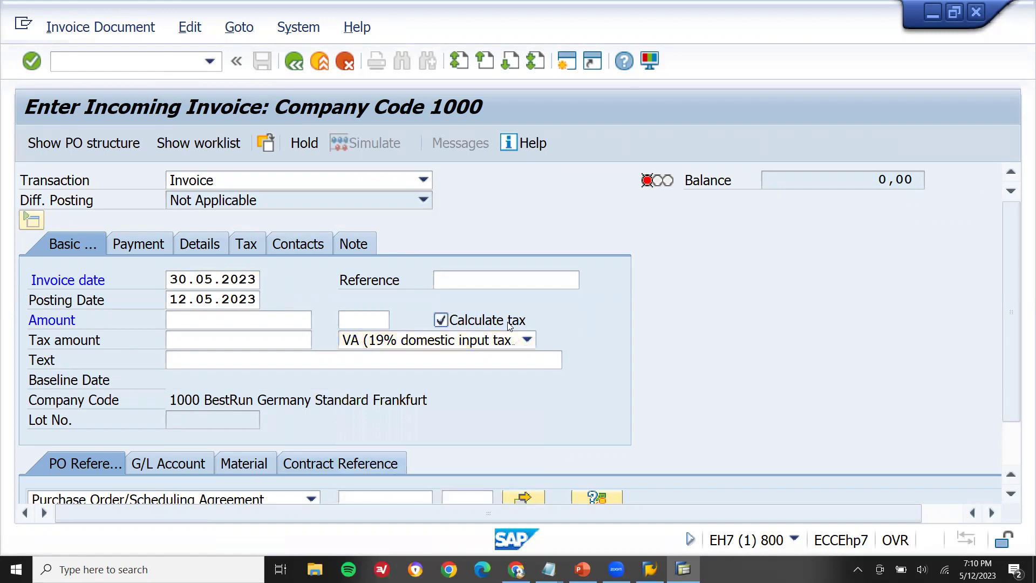
- Reference the purchase order and enter an invoice amount of 130900
click(376, 498)
key(ctrl+v)
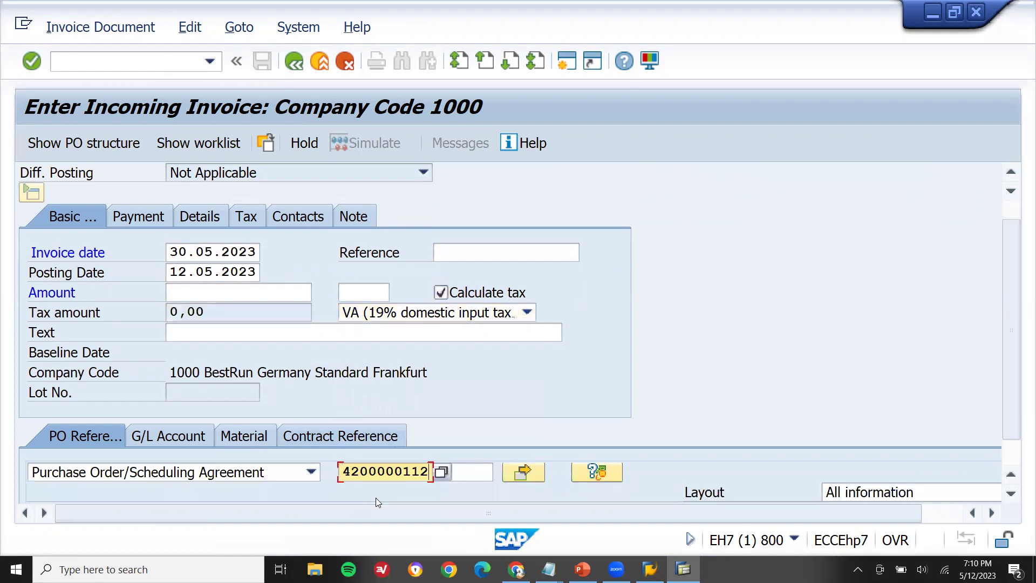
key(Return)
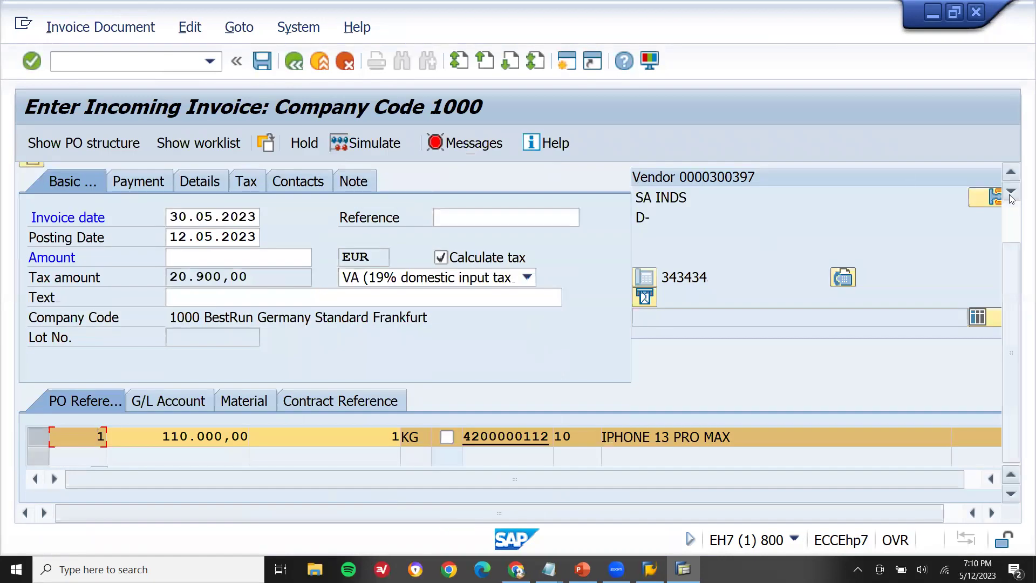
click(1013, 217)
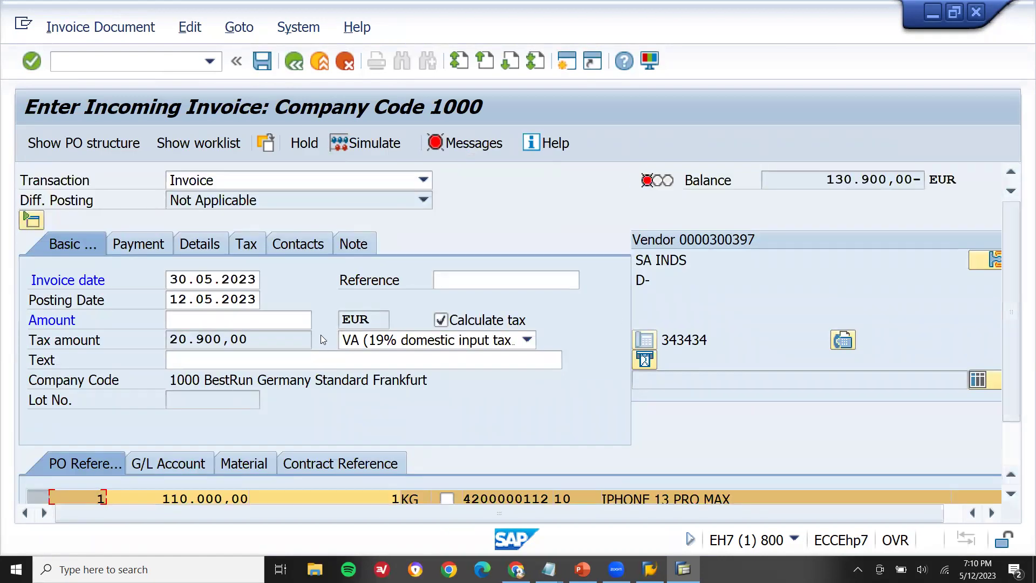
click(824, 180)
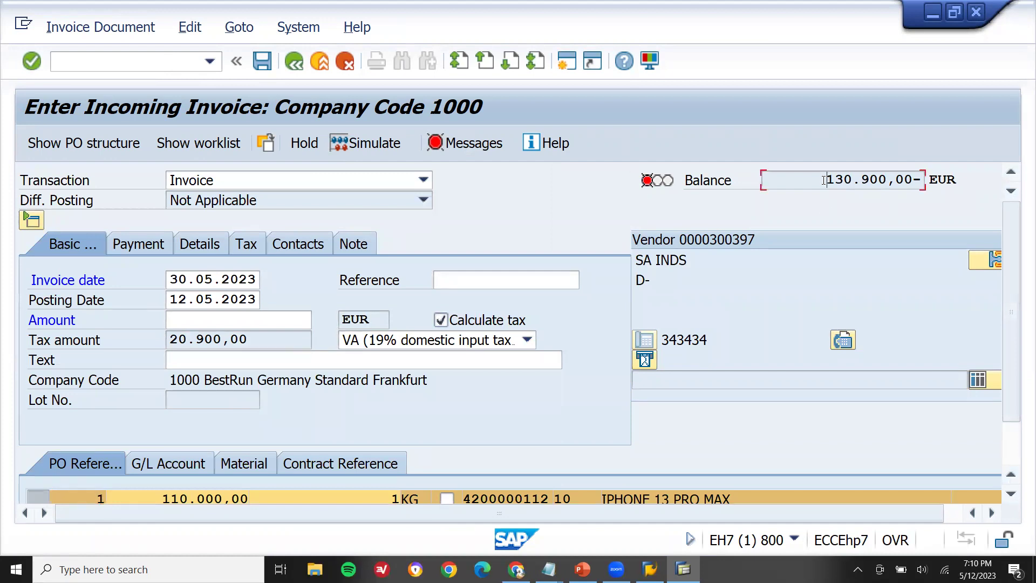
click(252, 325)
text(130)
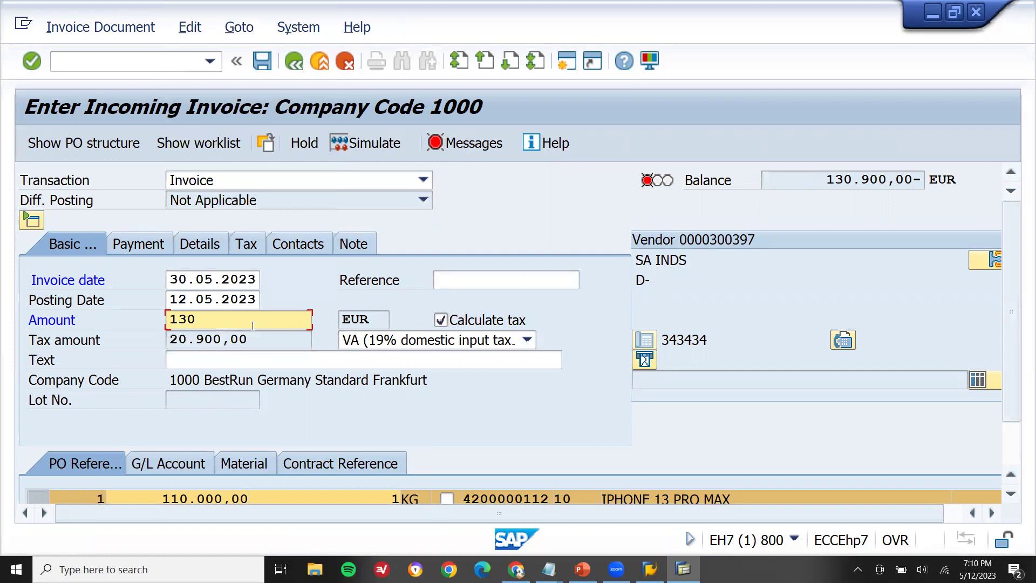
text(900)
key(Return)
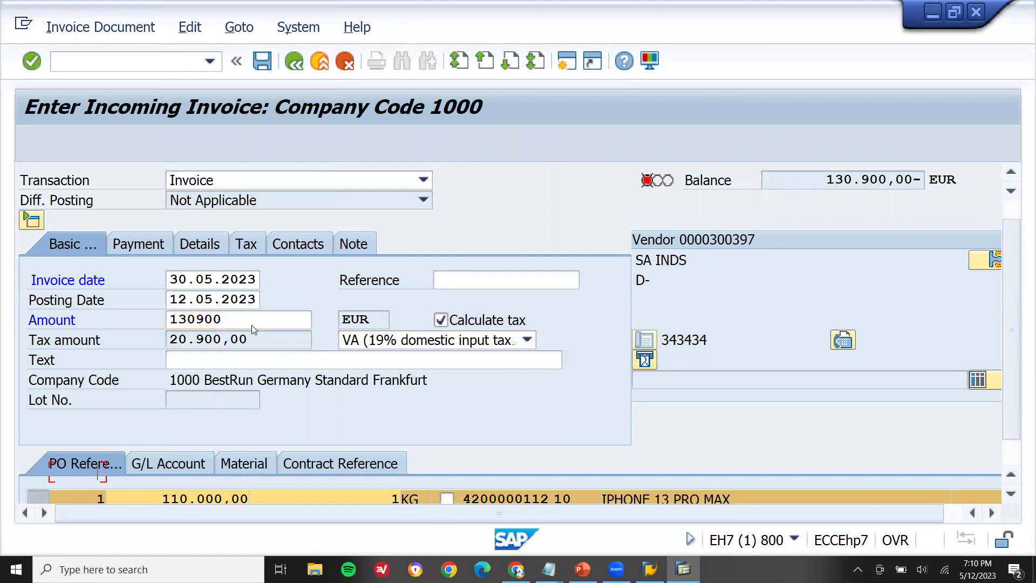
- Set baseline date 17.05.2023 and post the vendor invoice
click(194, 254)
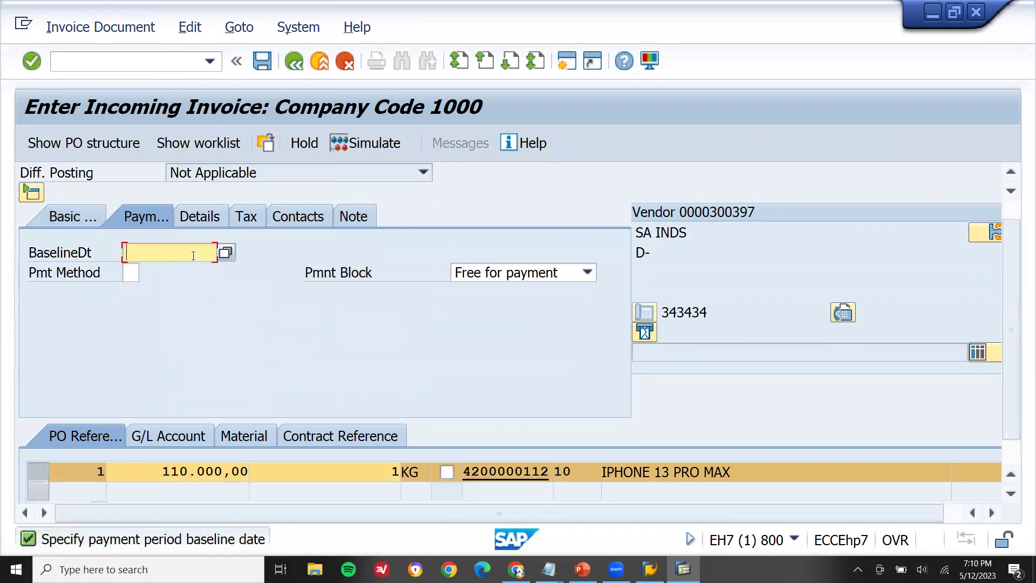
click(194, 268)
key(Return)
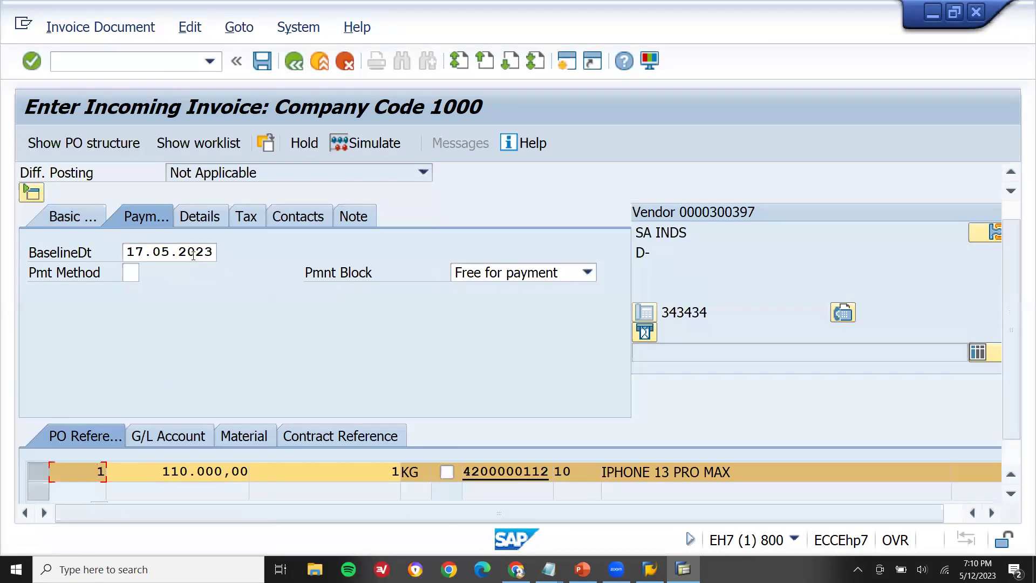
click(262, 62)
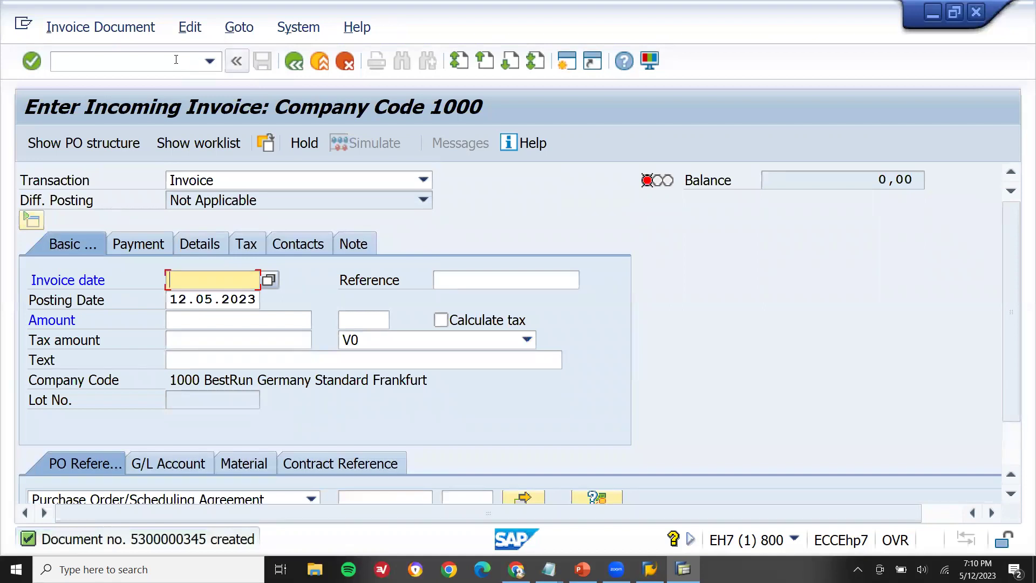
- Run VF01 and load the sales order's billing items
click(176, 60)
text(/n)
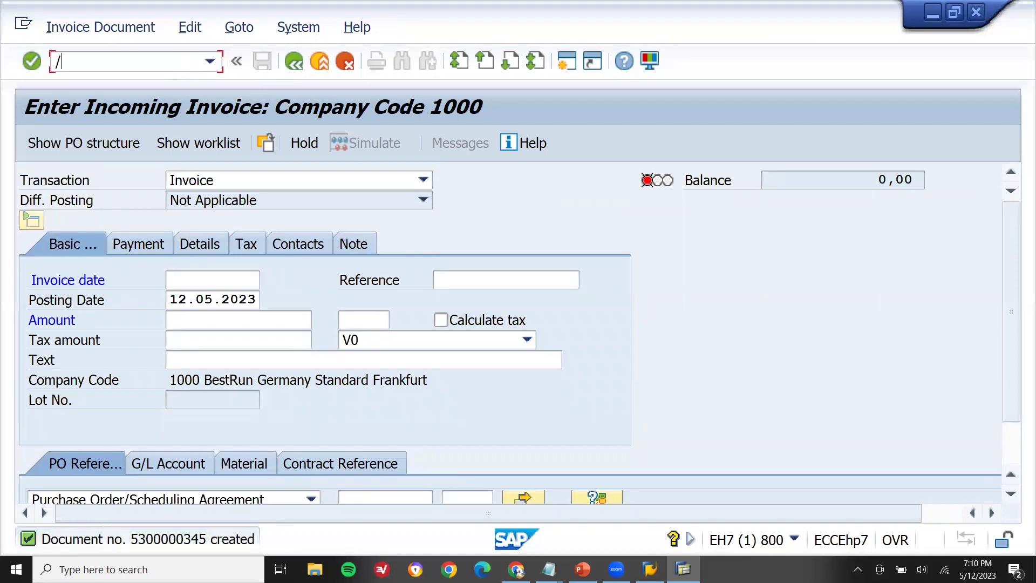
key(Return)
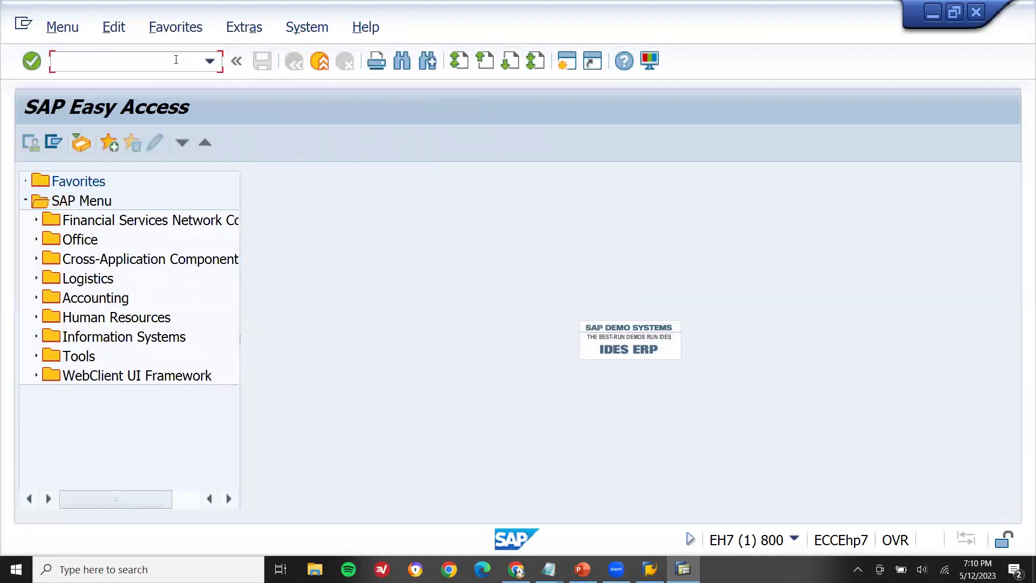
text(VF01)
key(Return)
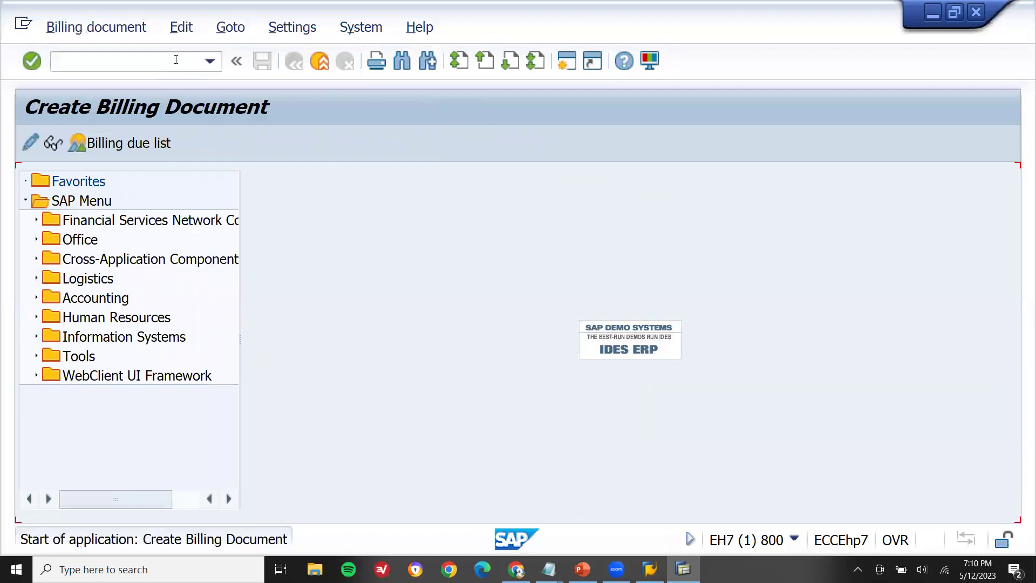
key(Return)
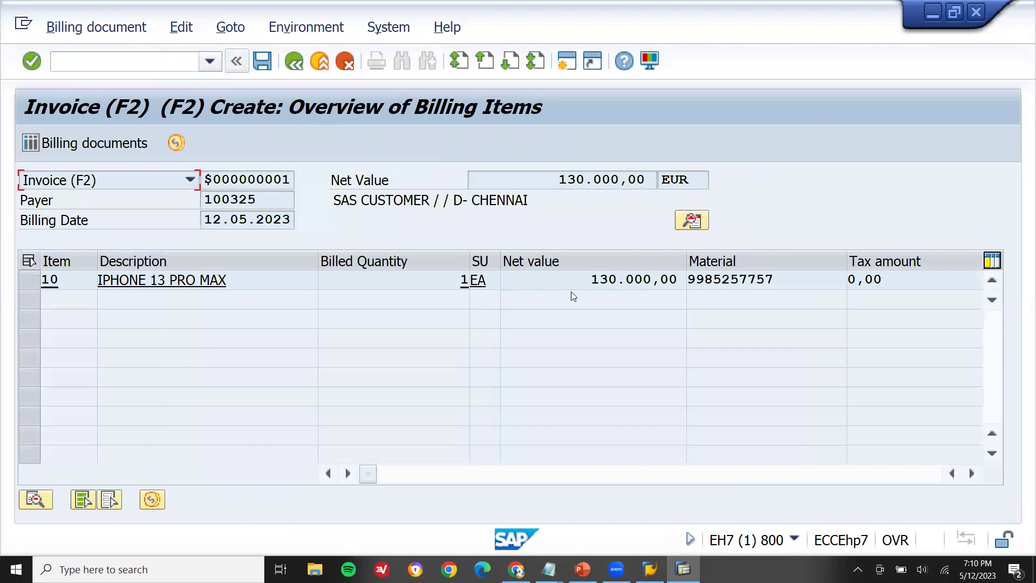
- Save the 130.000,00 EUR billing document and exit the billing screen
click(582, 287)
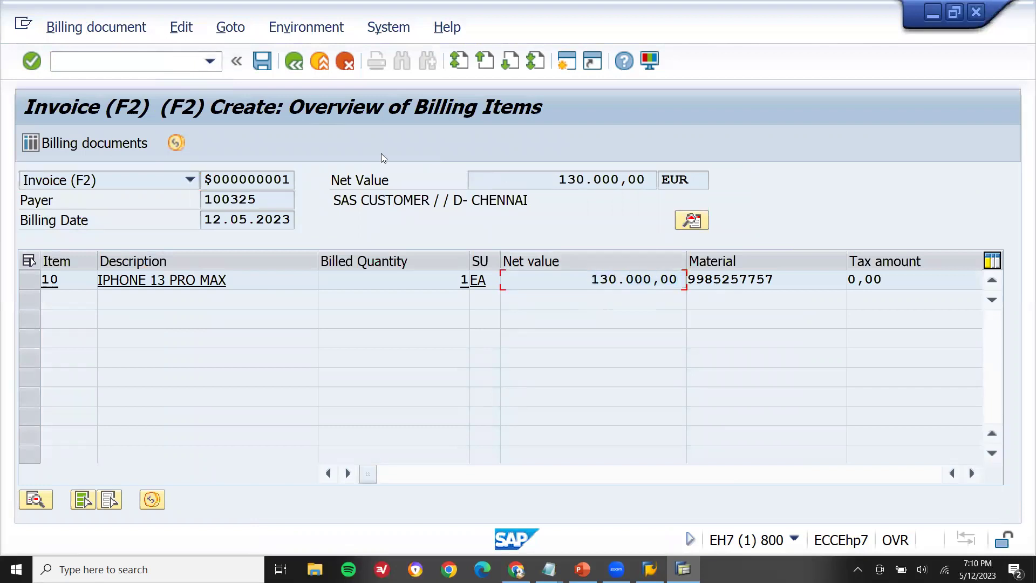
click(263, 69)
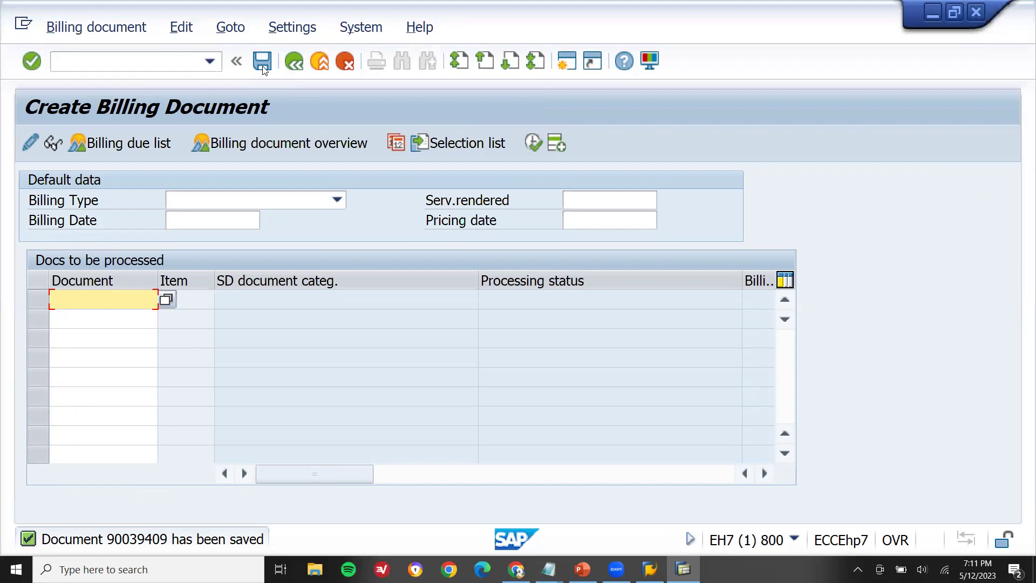
click(322, 63)
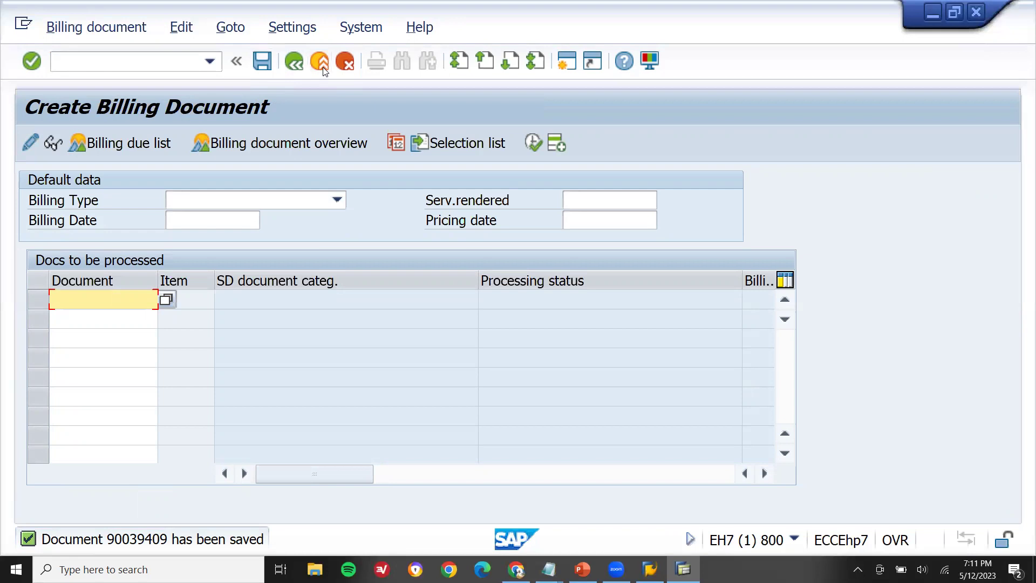